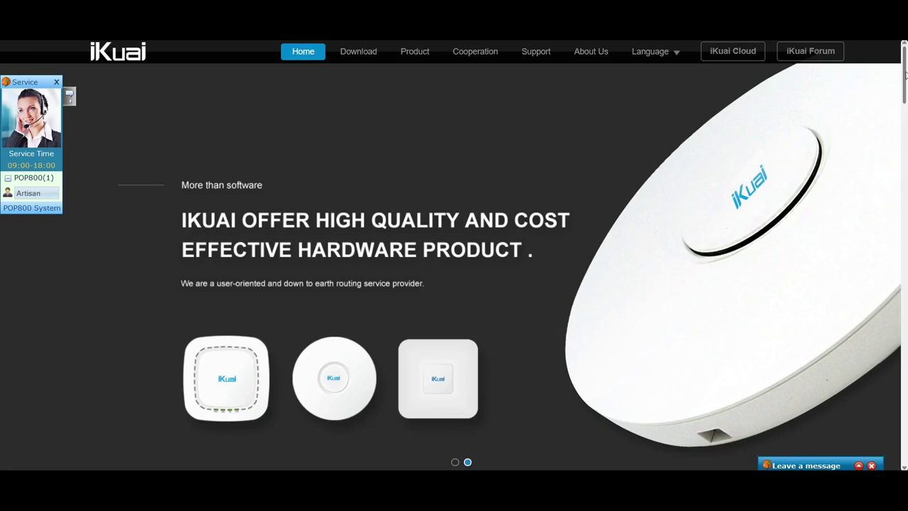
- Skim the iKuai home page's OS feature list and open the site's product page
{"action": "left_click_drag", "start_coordinate": [904, 78], "coordinate": [900, 126]}
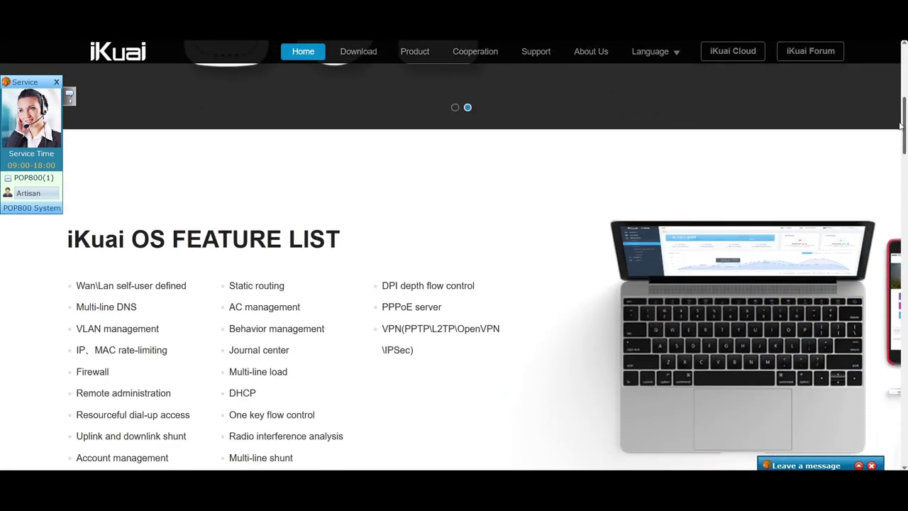
{"action": "scroll", "coordinate": [901, 125], "scroll_direction": "up", "scroll_amount": 5}
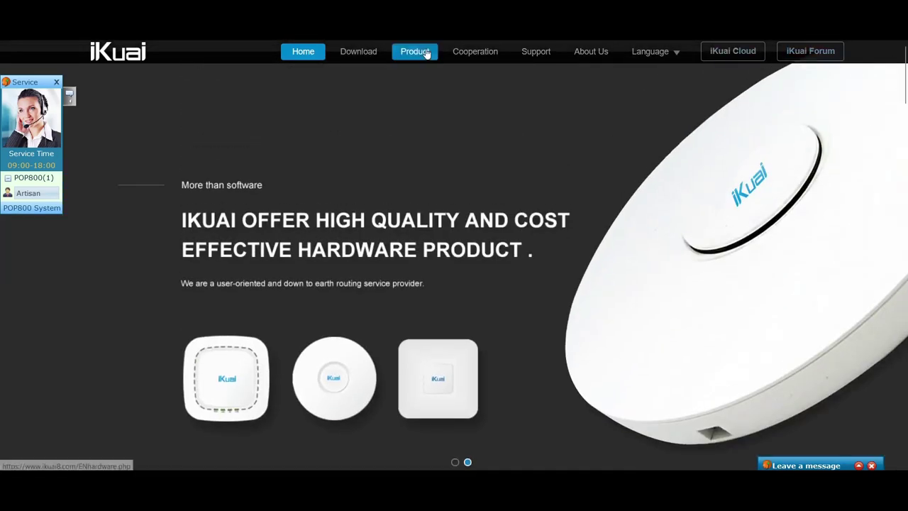
{"action": "left_click", "coordinate": [426, 54]}
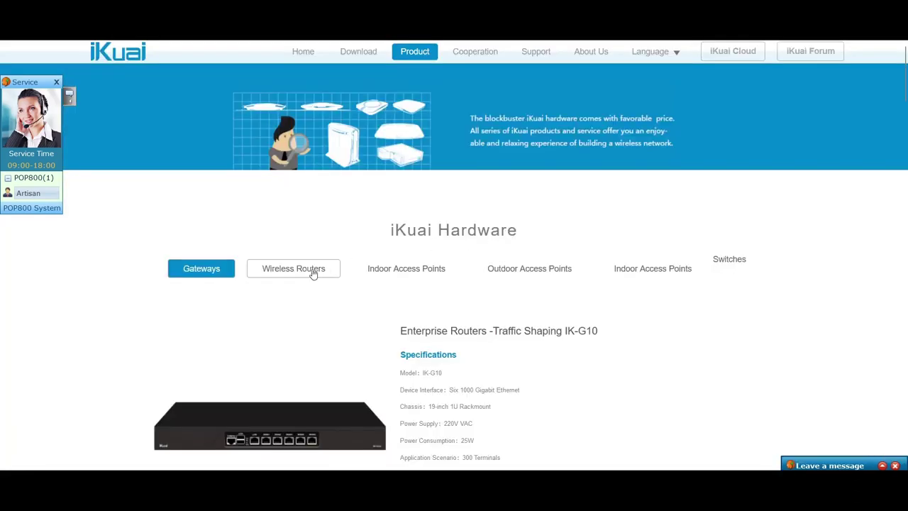
- Browse the wireless router and first indoor access point categories, reading down to the specifications of the IK-S1 ceiling mount AP
{"action": "left_click", "coordinate": [313, 274]}
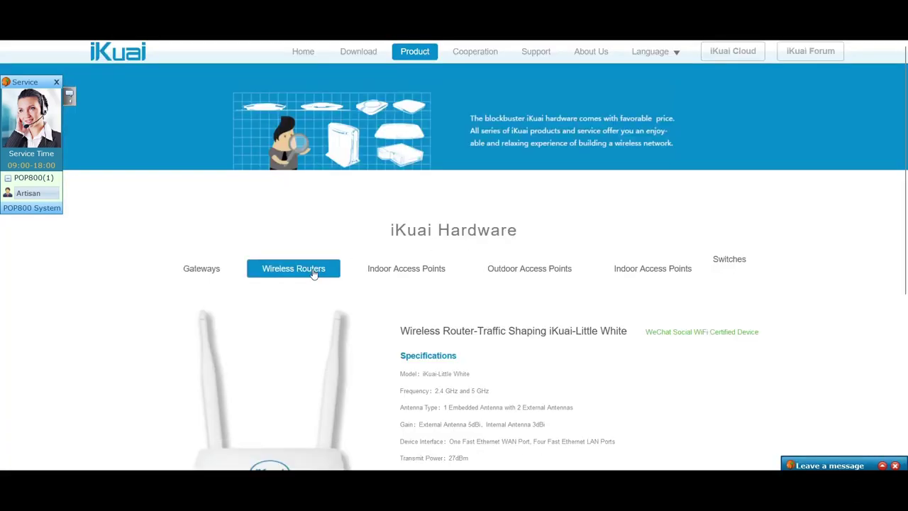
{"action": "left_click", "coordinate": [415, 274]}
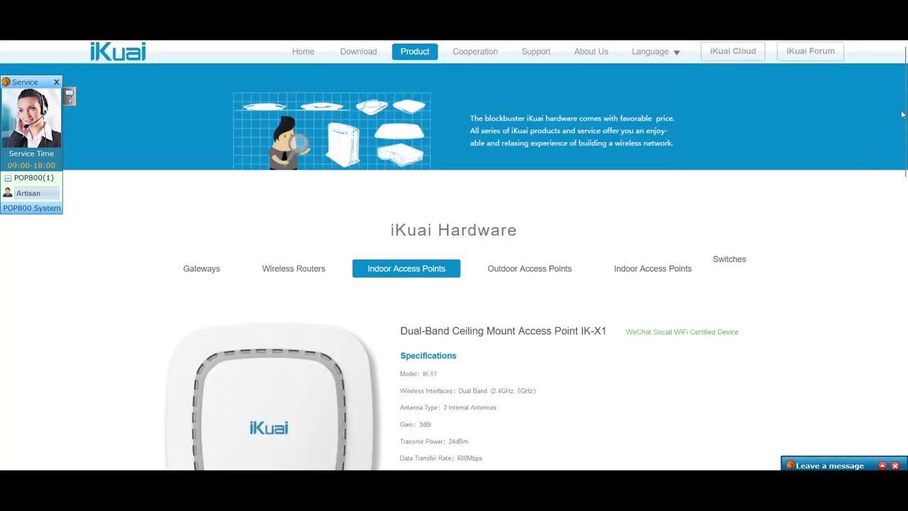
{"action": "scroll", "coordinate": [894, 120], "scroll_direction": "down", "scroll_amount": 3}
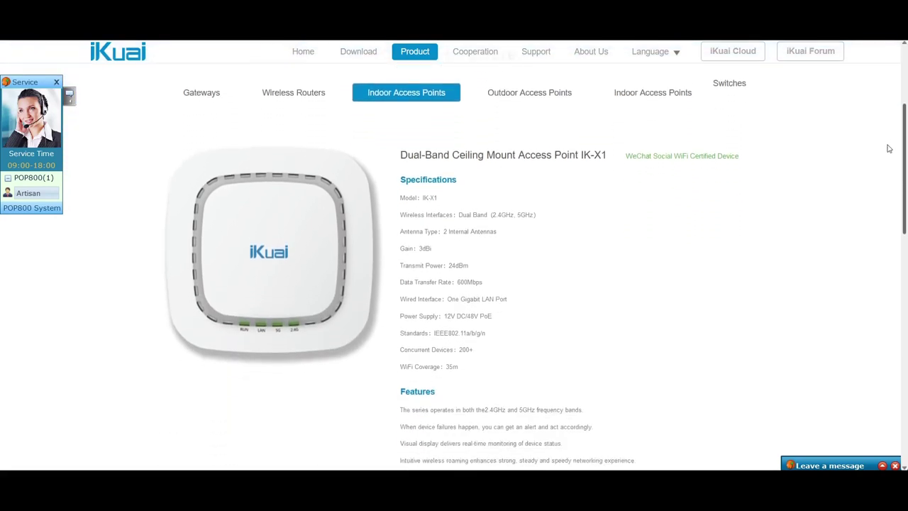
{"action": "scroll", "coordinate": [889, 148], "scroll_direction": "down", "scroll_amount": 8}
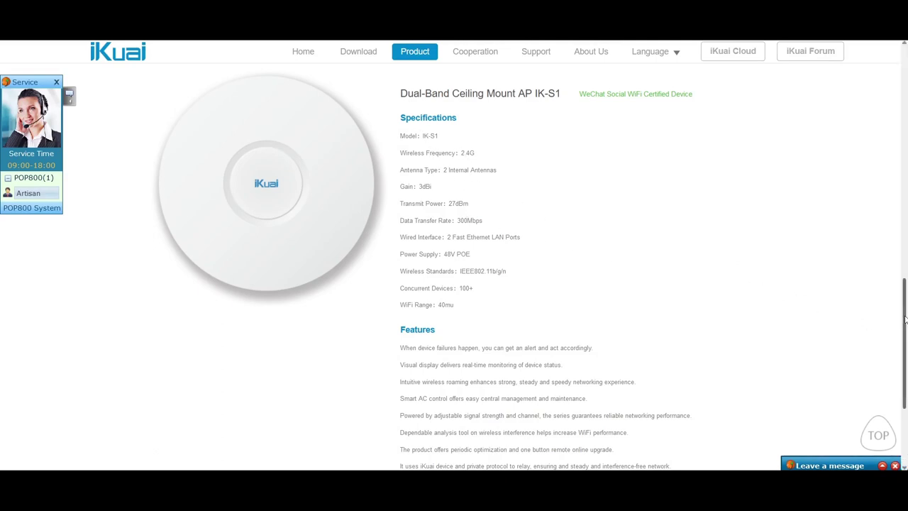
{"action": "scroll", "coordinate": [897, 323], "scroll_direction": "down", "scroll_amount": 1}
{"action": "scroll", "coordinate": [531, 266], "scroll_direction": "down", "scroll_amount": 1}
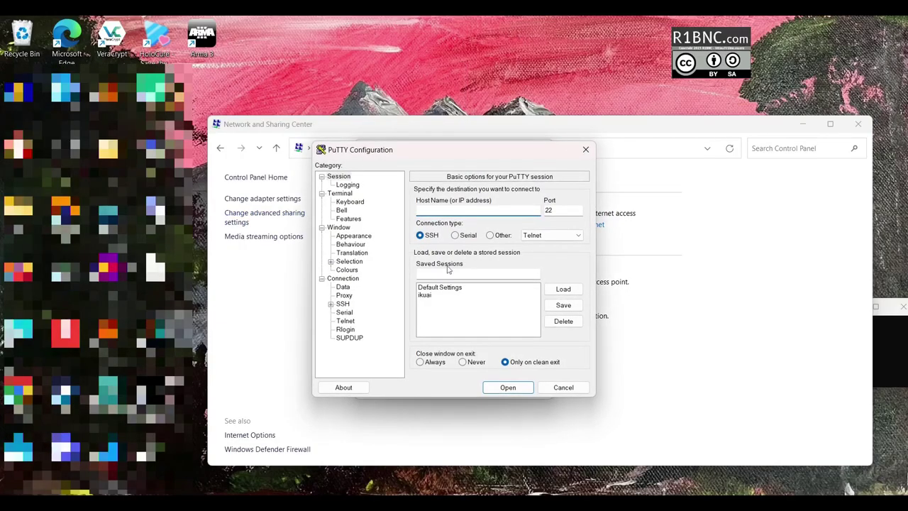
- In PuTTY, load the saved ikuai session and check its serial line and speed
{"action": "left_click", "coordinate": [438, 295]}
{"action": "left_click", "coordinate": [564, 289]}
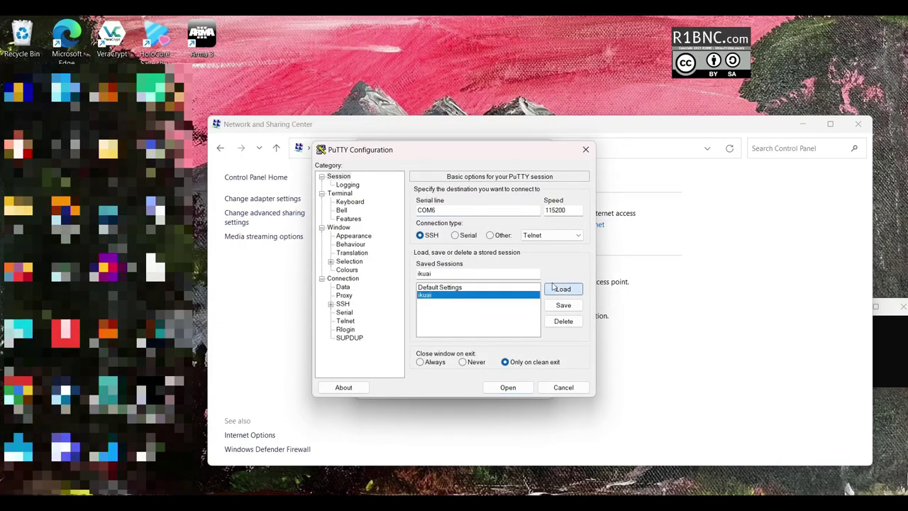
{"action": "double_click", "coordinate": [442, 207]}
{"action": "left_click", "coordinate": [458, 206]}
{"action": "double_click", "coordinate": [548, 210]}
{"action": "left_click", "coordinate": [548, 210]}
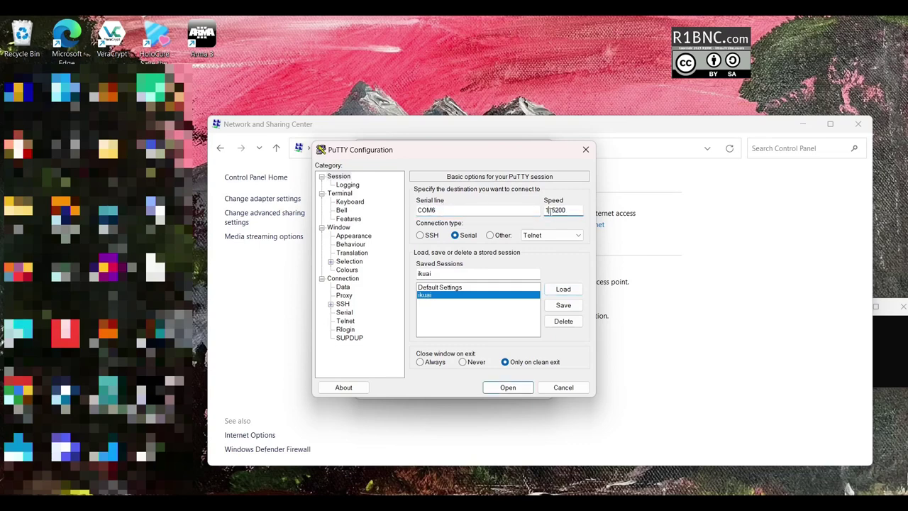
- Check in Computer Management's Device Manager which COM port the Silicon Labs CP210x USB to UART Bridge uses, and close it
{"action": "key", "text": "super"}
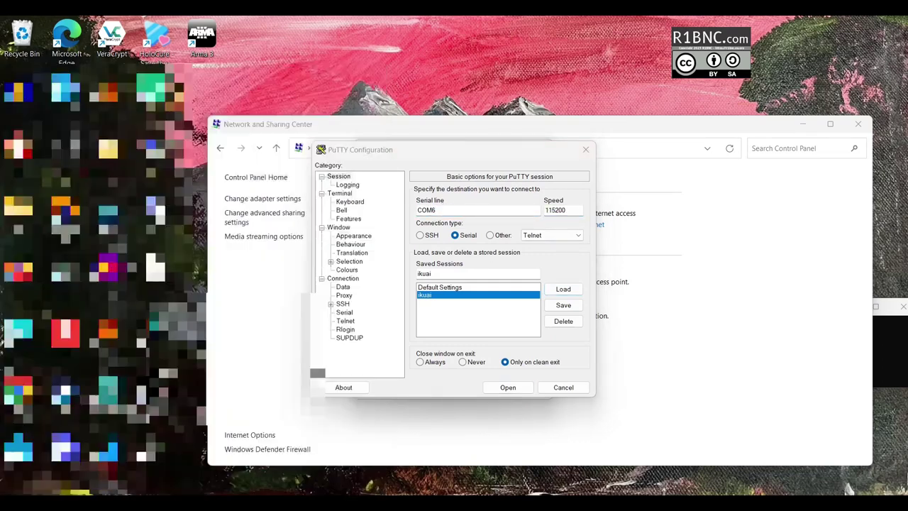
{"action": "type", "text": "copm"}
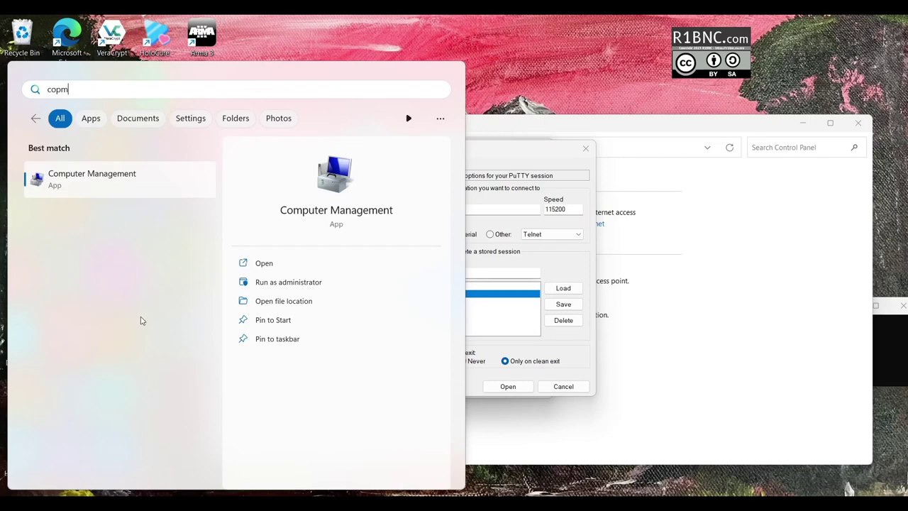
{"action": "key", "text": "Escape"}
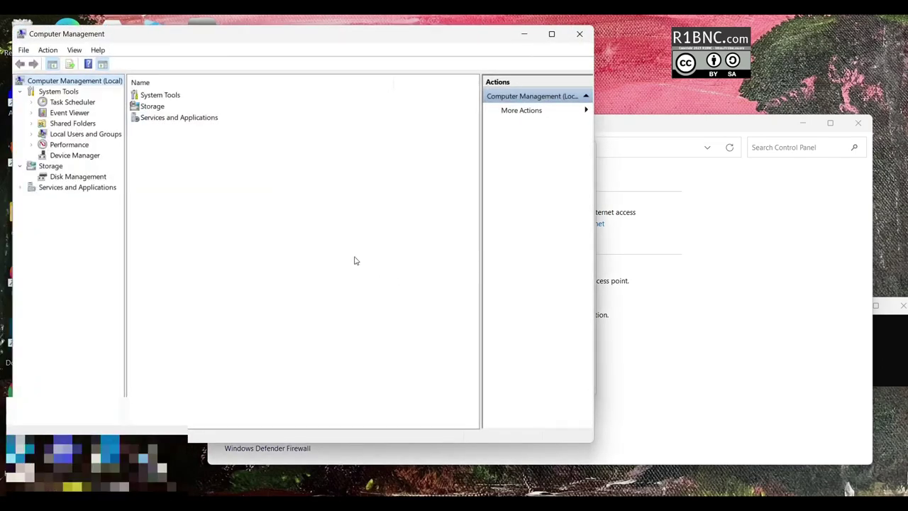
{"action": "left_click", "coordinate": [82, 158]}
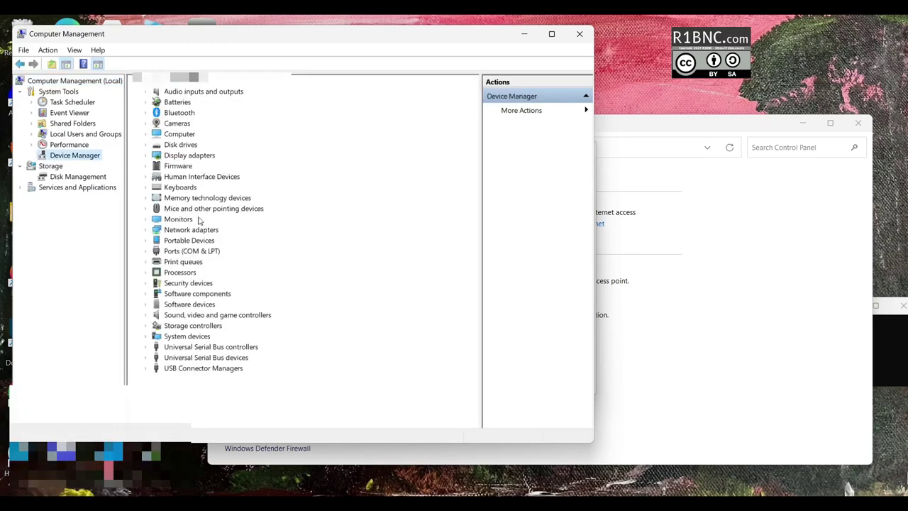
{"action": "double_click", "coordinate": [206, 251]}
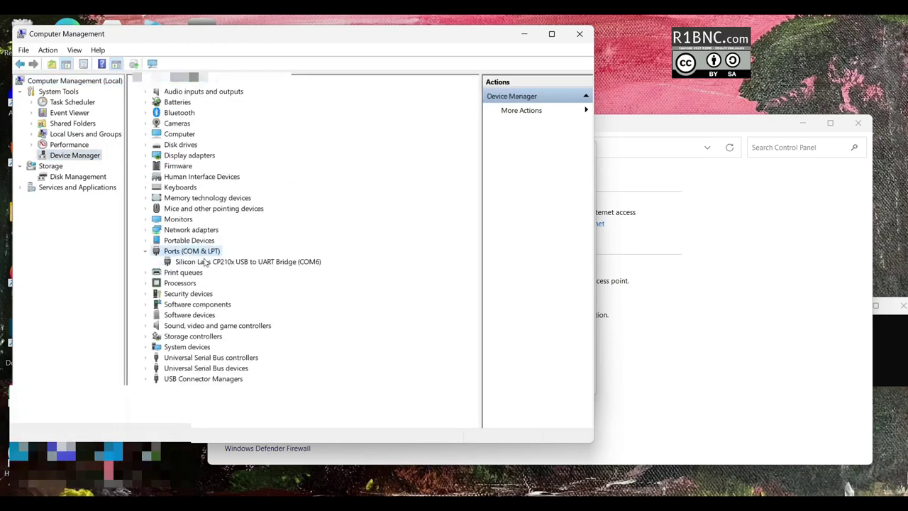
{"action": "left_click", "coordinate": [206, 261]}
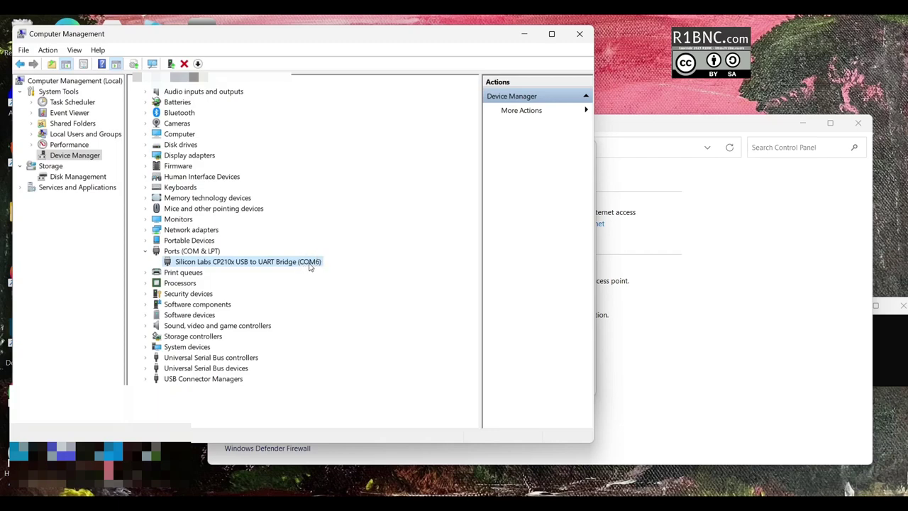
{"action": "left_click", "coordinate": [580, 34]}
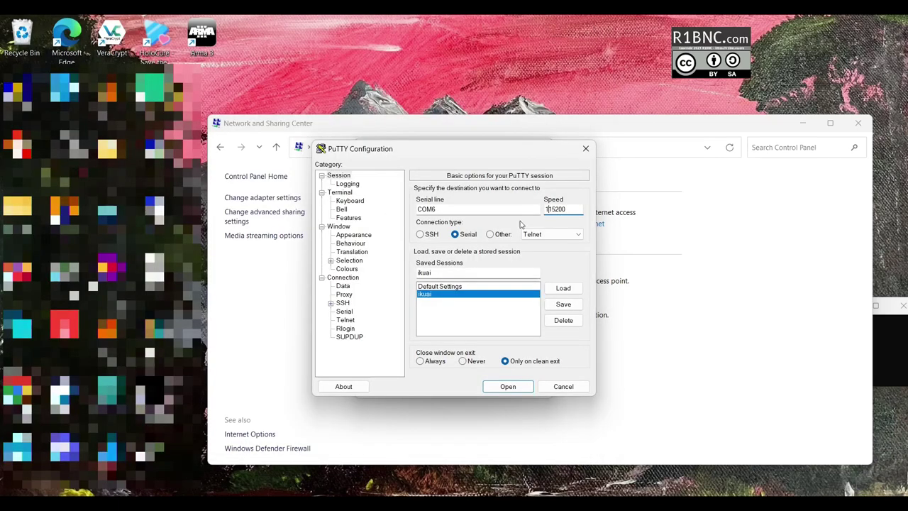
- Open the serial session and interrupt the device's autoboot to reach the U-Boot prompt
{"action": "key", "text": "Return"}
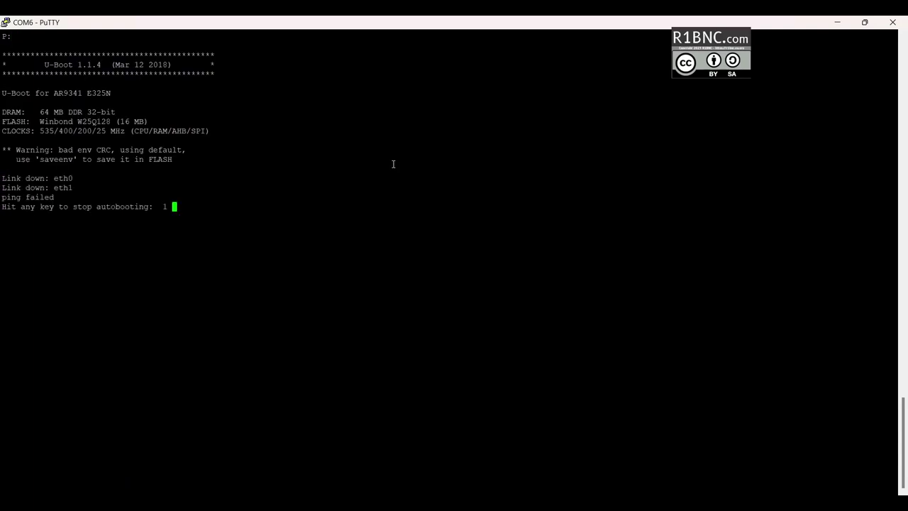
{"action": "key", "text": "Return"}
{"action": "key", "text": "Return"}
- List the available U-Boot commands with help and print the environment variables with printenv
{"action": "type", "text": "help"}
{"action": "key", "text": "Return"}
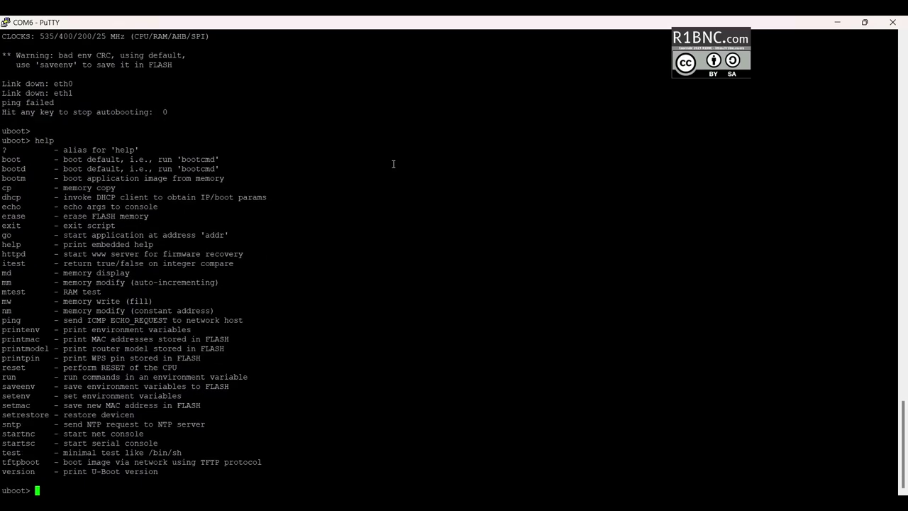
{"action": "type", "text": "printenv"}
{"action": "key", "text": "Return"}
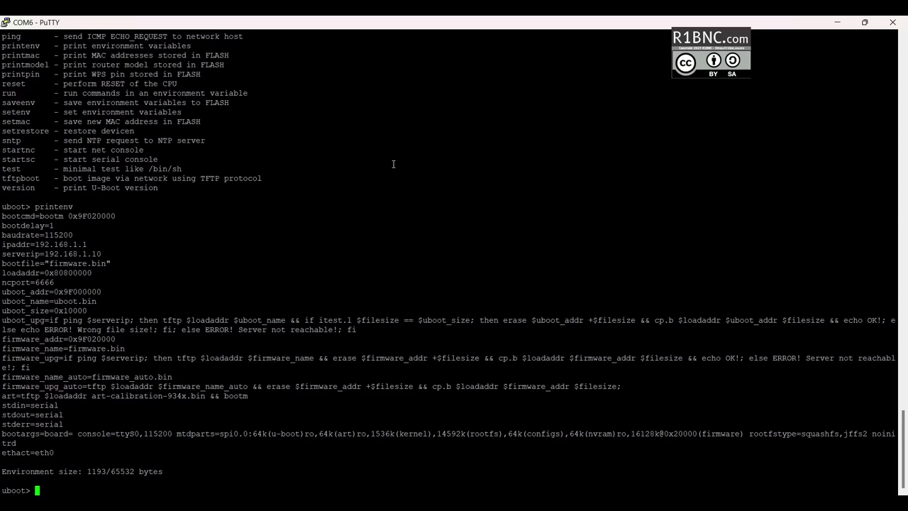
- Print the router model stored in flash with printmodel and list the U-Boot commands again with help
{"action": "type", "text": "printmodel"}
{"action": "key", "text": "Return"}
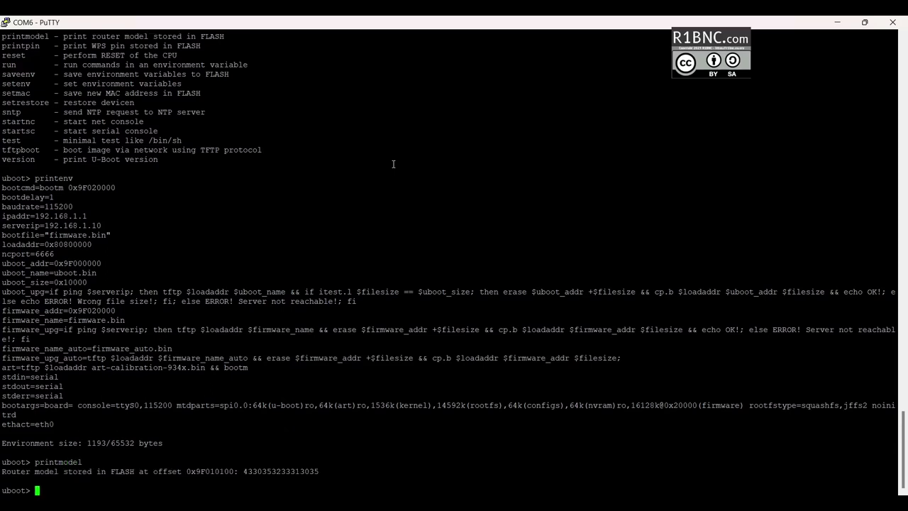
{"action": "type", "text": "help"}
{"action": "key", "text": "Return"}
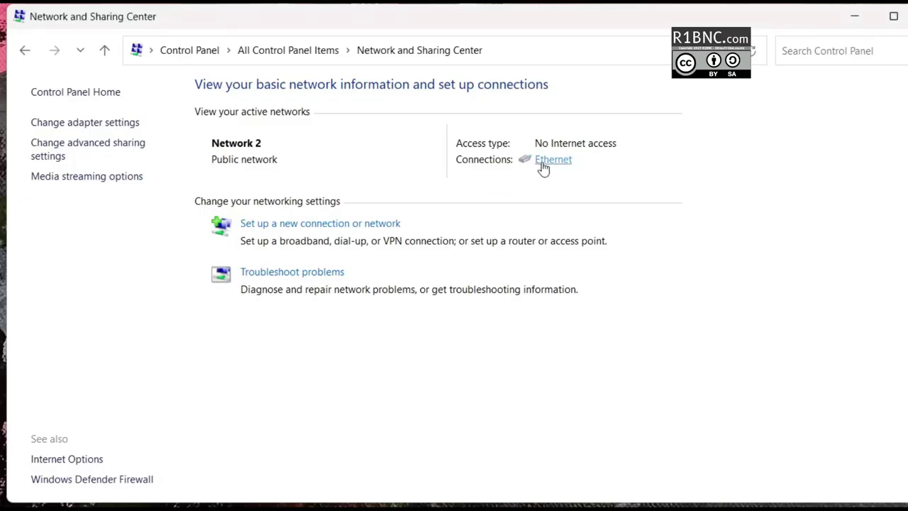
- In Network and Sharing Center, open the Internet Protocol Version 4 (TCP/IPv4) properties of the Ethernet connection
{"action": "left_click", "coordinate": [547, 160]}
{"action": "left_click", "coordinate": [264, 354]}
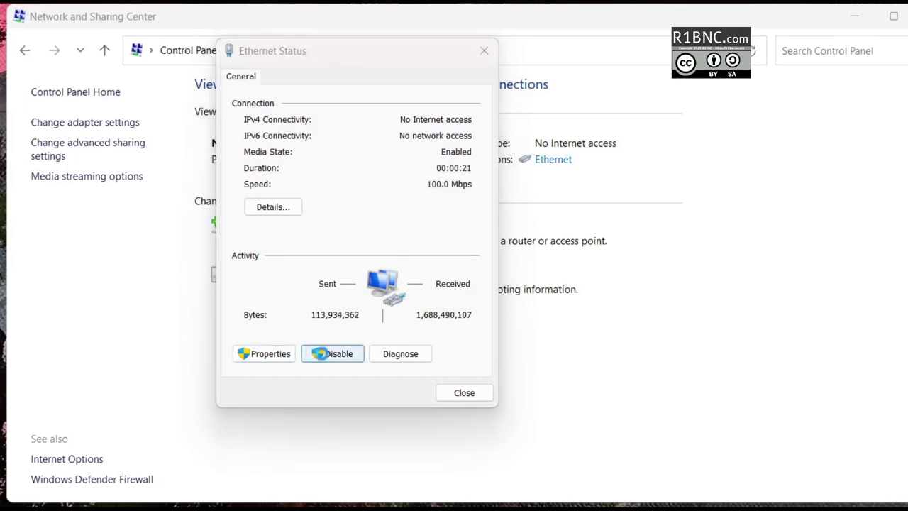
{"action": "left_click", "coordinate": [332, 260]}
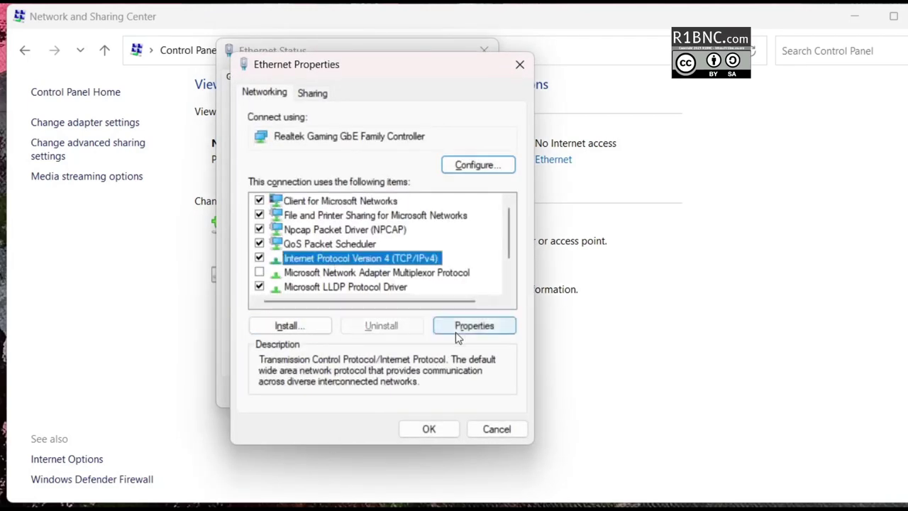
{"action": "left_click", "coordinate": [463, 327]}
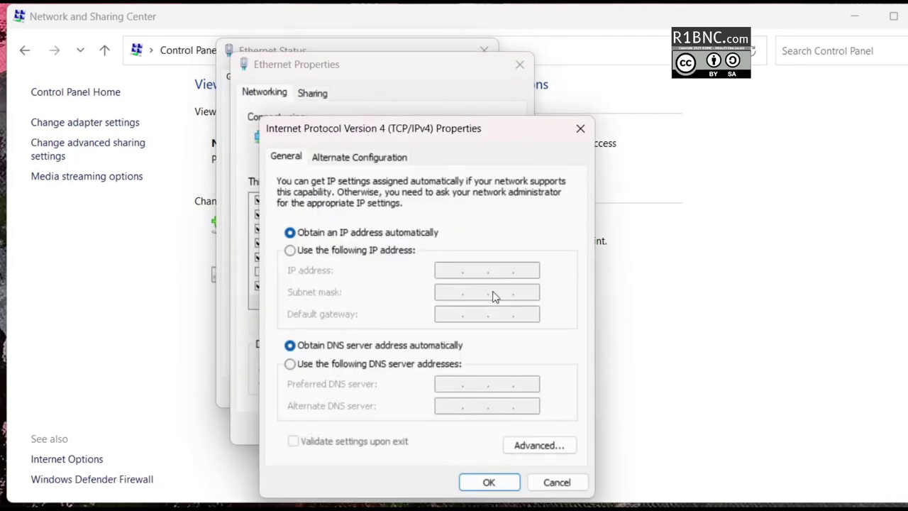
- Give the Ethernet adapter the static IP address 192.168.1.10 with subnet mask 255.255.255.0
{"action": "left_click", "coordinate": [404, 251]}
{"action": "key", "text": "period"}
{"action": "key", "text": "period"}
{"action": "key", "text": "period"}
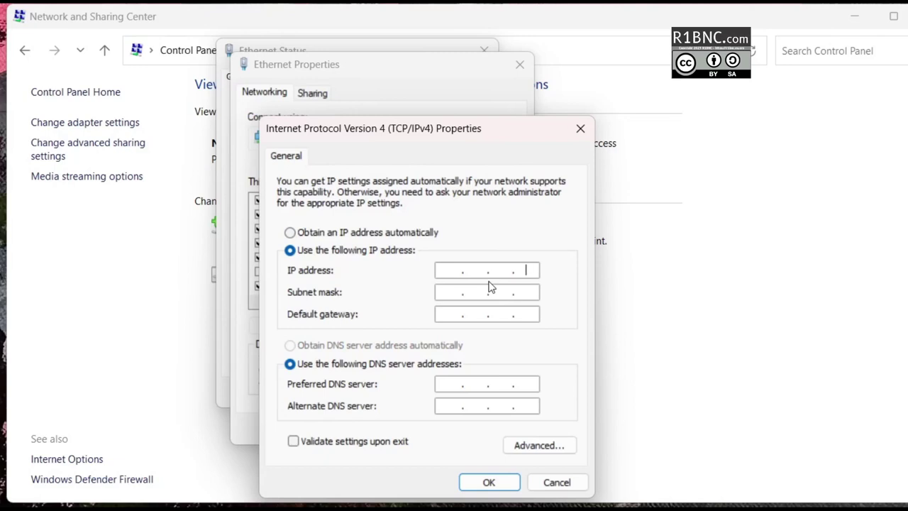
{"action": "key", "text": "BackSpace"}
{"action": "key", "text": "BackSpace"}
{"action": "key", "text": "BackSpace"}
{"action": "type", "text": "192 . 168 . 1 . 10"}
{"action": "key", "text": "Tab"}
{"action": "key", "text": "Tab"}
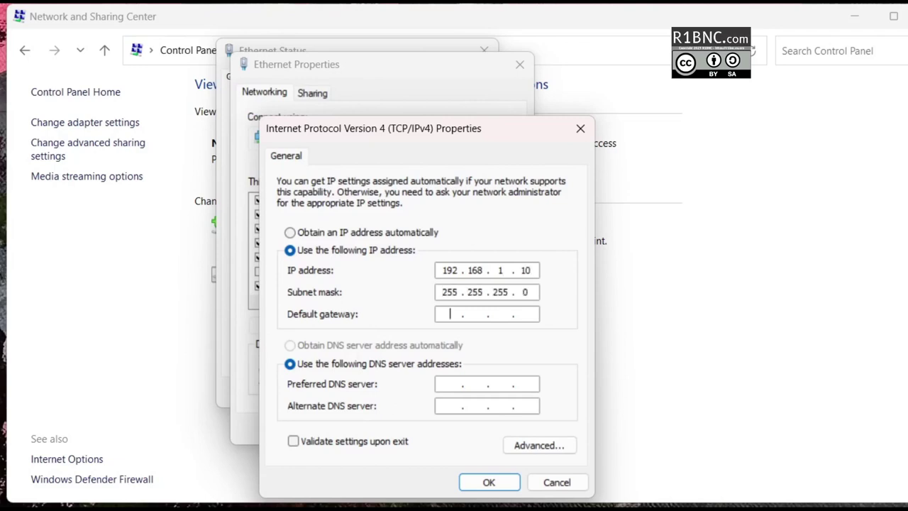
- Set the default gateway to 192.168.1.1, save the IPv4 settings and close the Ethernet dialogs
{"action": "type", "text": "192 . 16"}
{"action": "type", "text": "8"}
{"action": "key", "text": "Tab"}
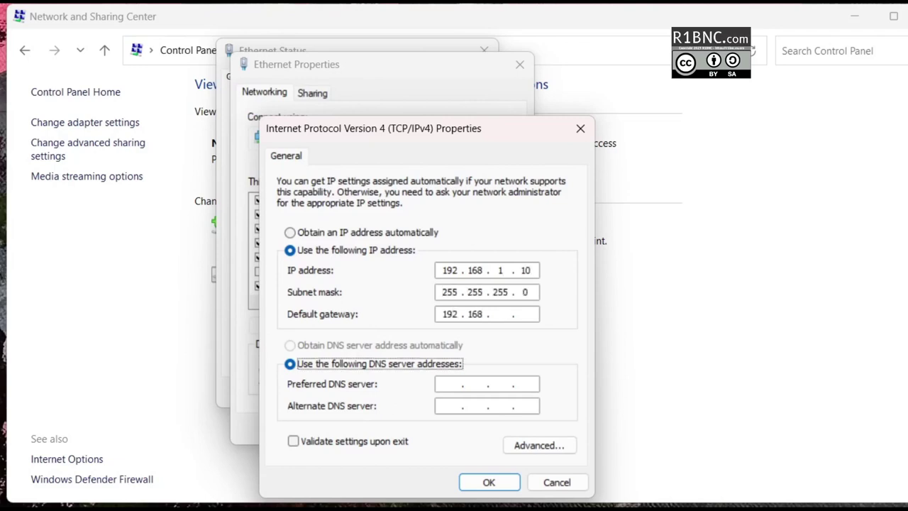
{"action": "key", "text": "shift+Tab"}
{"action": "type", "text": ".168.1"}
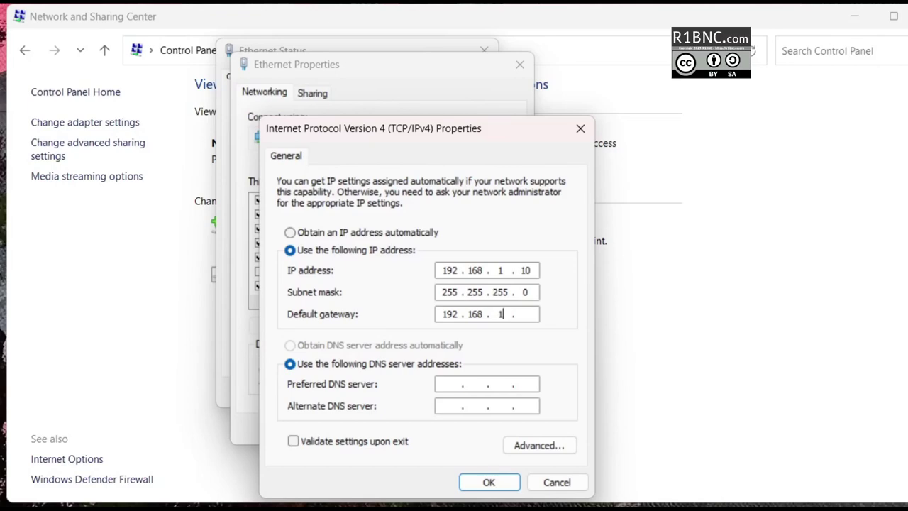
{"action": "type", "text": ".1"}
{"action": "left_click", "coordinate": [505, 484]}
{"action": "left_click", "coordinate": [440, 430]}
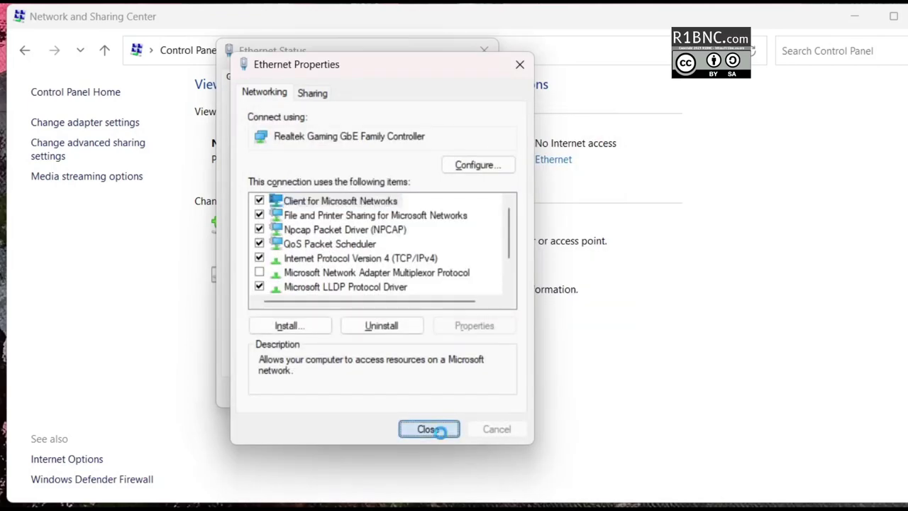
{"action": "left_click", "coordinate": [464, 392]}
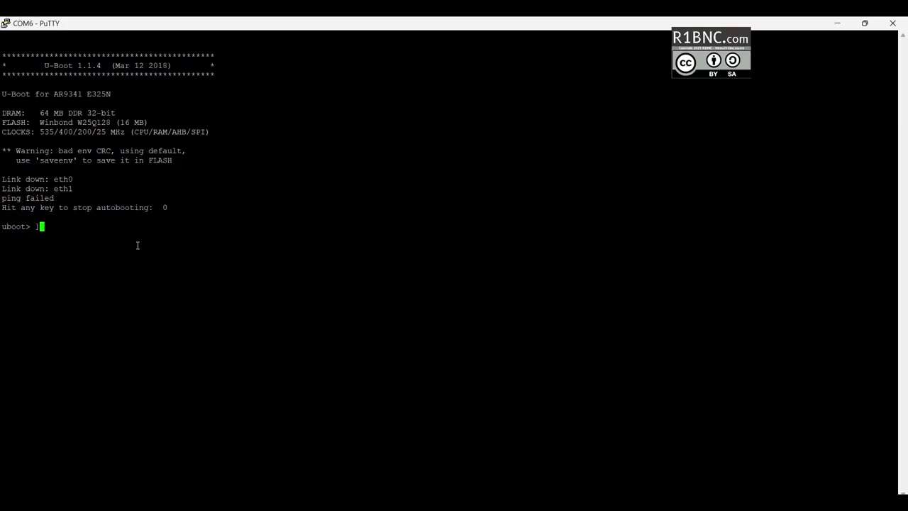
- Back in the PuTTY console, try to start U-Boot's firmware recovery web server with the commands https and http
{"action": "key", "text": "BackSpace"}
{"action": "type", "text": "https"}
{"action": "key", "text": "Return"}
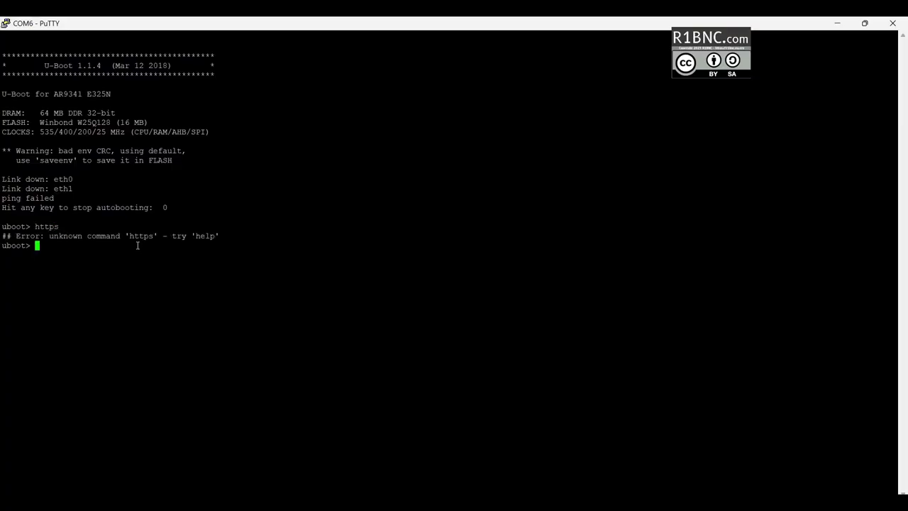
{"action": "type", "text": "http"}
{"action": "key", "text": "Return"}
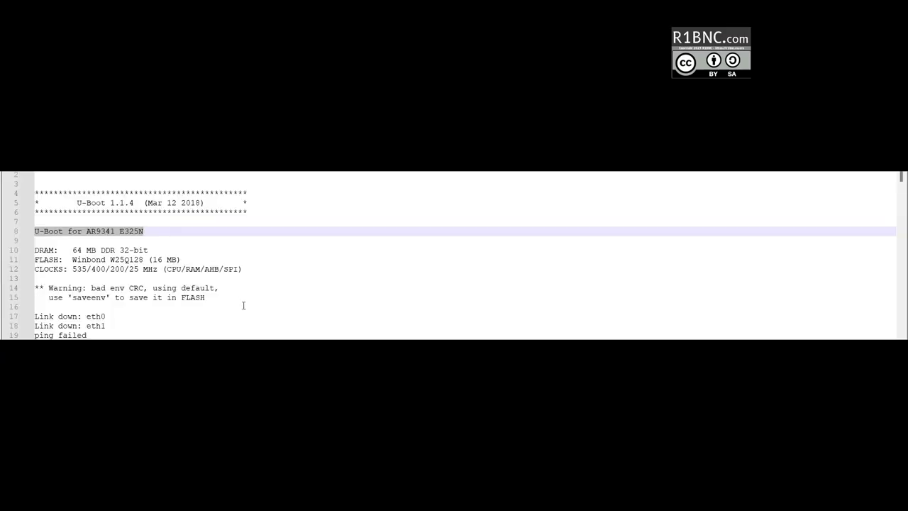
- In the text editor holding the boot log, copy the line "U-Boot for AR9341 E325N"
{"action": "left_click", "coordinate": [168, 222]}
{"action": "left_click", "coordinate": [154, 229]}
{"action": "left_click_drag", "start_coordinate": [154, 230], "coordinate": [32, 232]}
{"action": "right_click", "coordinate": [83, 233]}
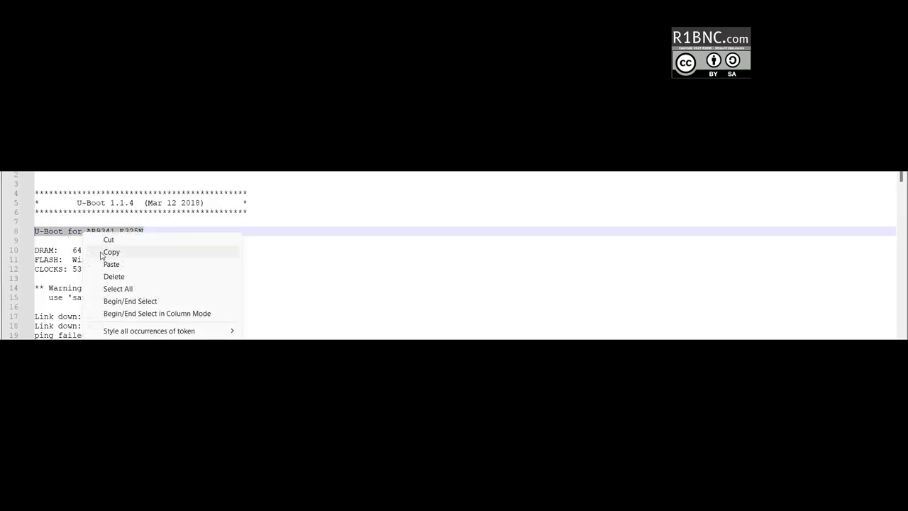
{"action": "left_click", "coordinate": [110, 253]}
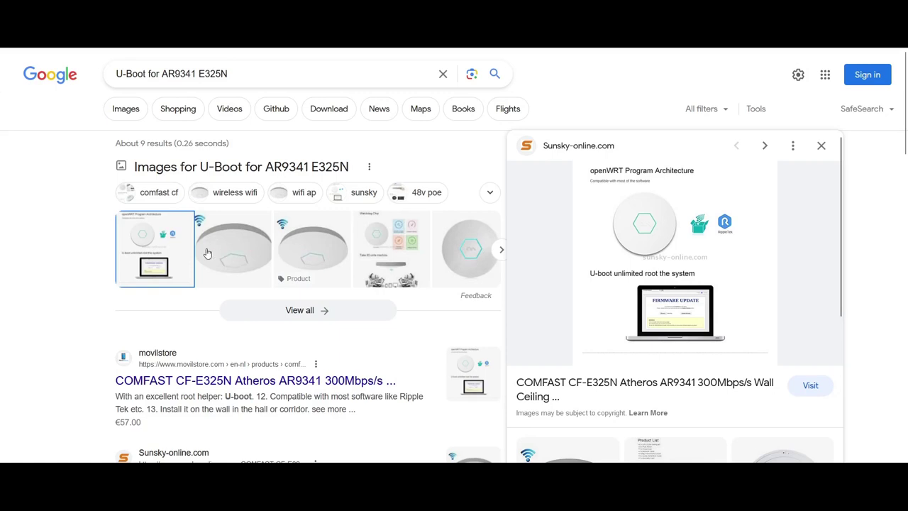
- Open the movilstore result for the COMFAST CF-E325N in a new tab and look through the other search results
{"action": "right_click", "coordinate": [218, 383]}
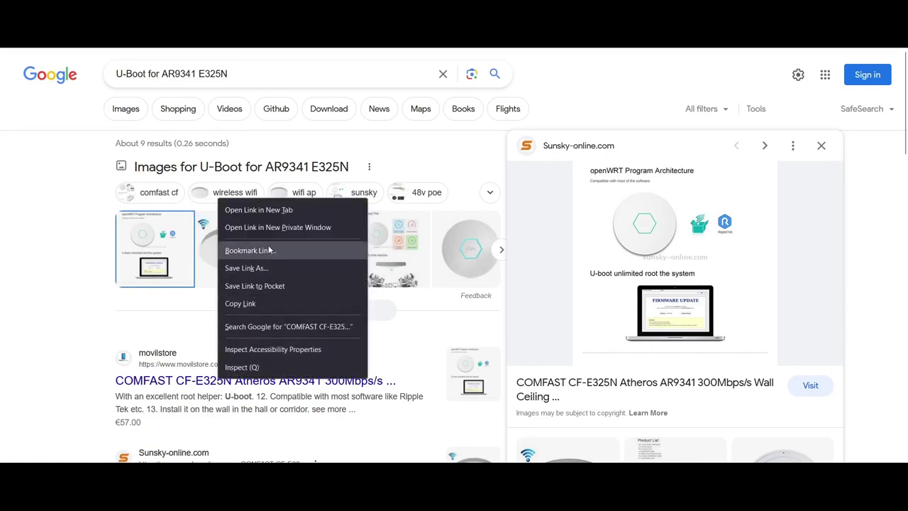
{"action": "left_click", "coordinate": [279, 212]}
{"action": "scroll", "coordinate": [278, 217], "scroll_direction": "down", "scroll_amount": 1}
{"action": "scroll", "coordinate": [278, 216], "scroll_direction": "down", "scroll_amount": 2}
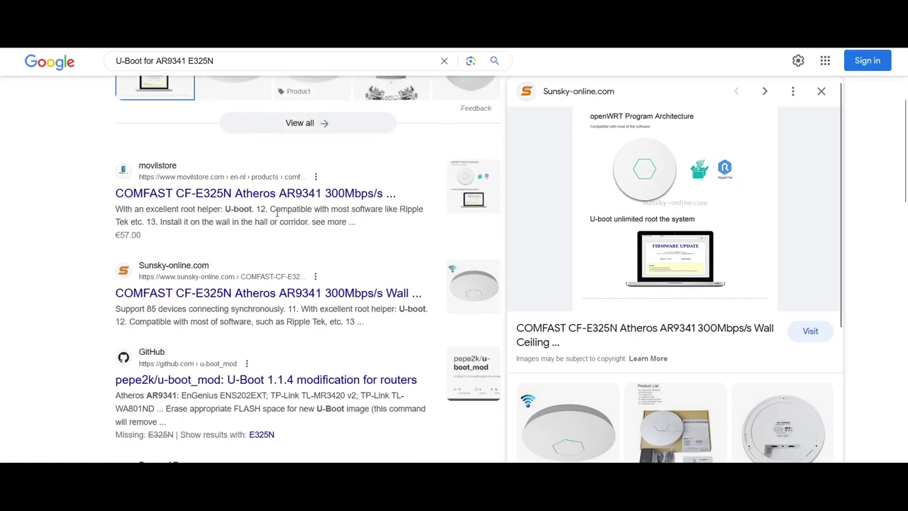
{"action": "scroll", "coordinate": [277, 211], "scroll_direction": "down", "scroll_amount": 3}
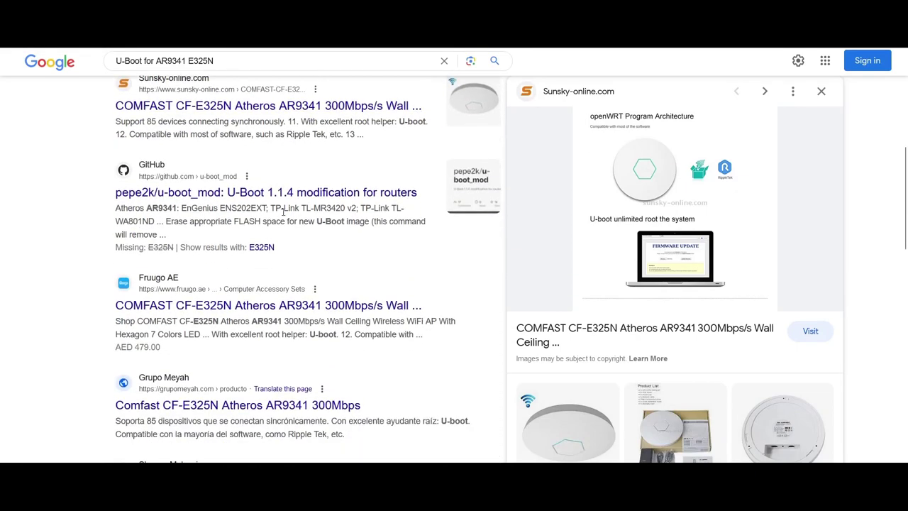
{"action": "scroll", "coordinate": [287, 211], "scroll_direction": "down", "scroll_amount": 5}
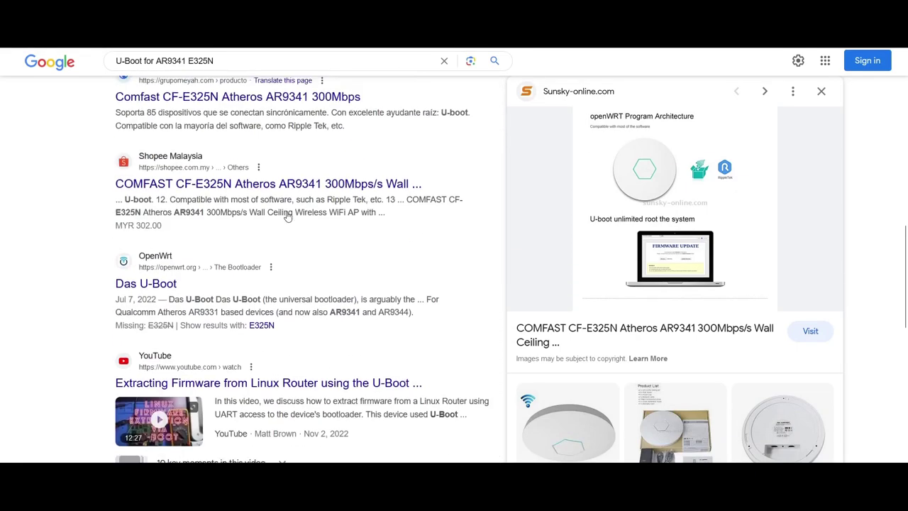
{"action": "scroll", "coordinate": [277, 193], "scroll_direction": "up", "scroll_amount": 8}
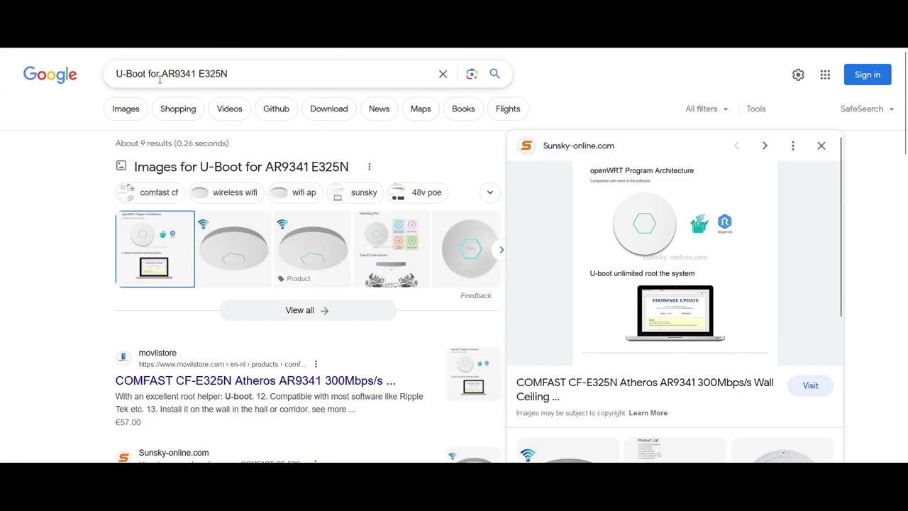
- Replace "U-Boot for" in the Google query so that it searches for "openwrt AR9341 E325N"
{"action": "left_click_drag", "start_coordinate": [160, 80], "coordinate": [42, 57]}
{"action": "type", "text": "openwr"}
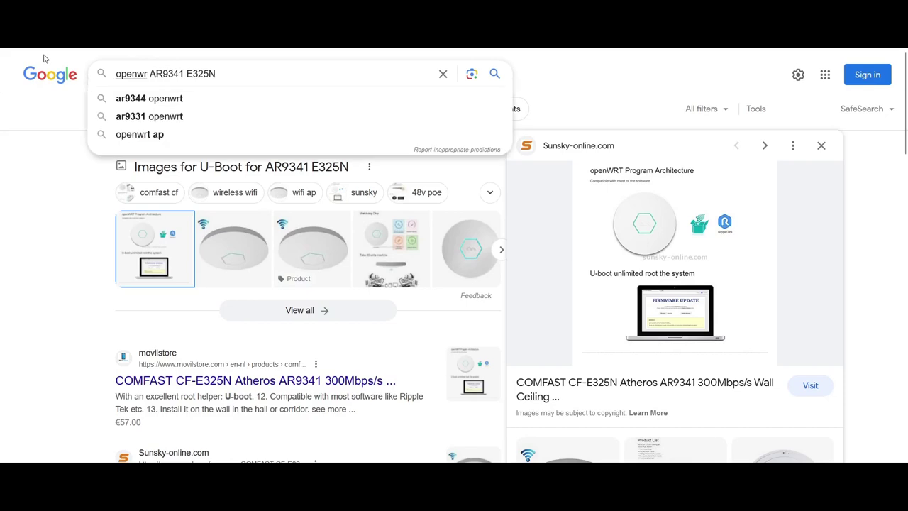
{"action": "type", "text": "t"}
{"action": "key", "text": "Return"}
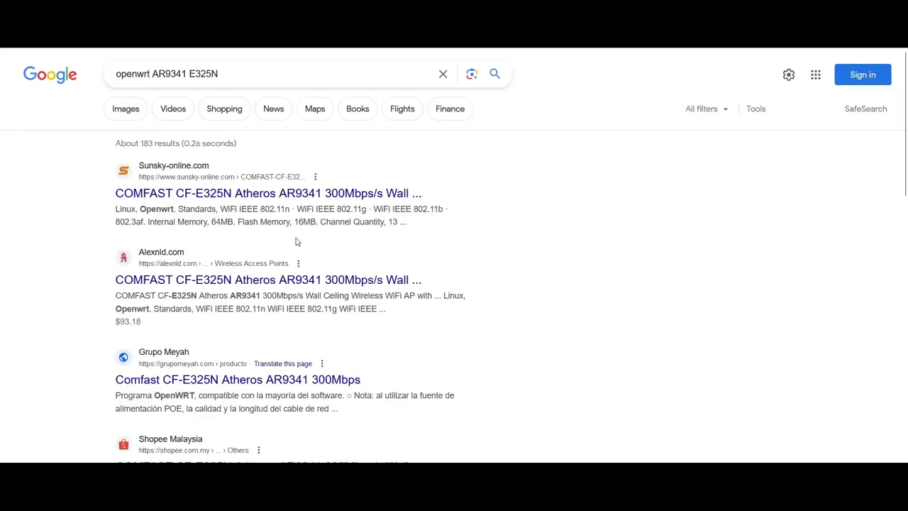
{"action": "scroll", "coordinate": [269, 447], "scroll_direction": "down", "scroll_amount": 3}
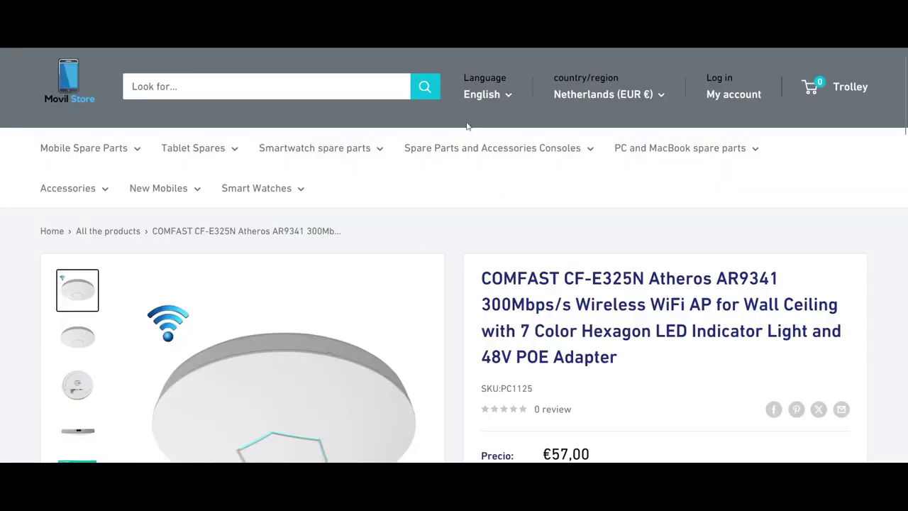
- On the movilstore page for the COMFAST CF-E325N, examine the gallery photos of the device's housing, ports and packaging
{"action": "scroll", "coordinate": [433, 256], "scroll_direction": "down", "scroll_amount": 2}
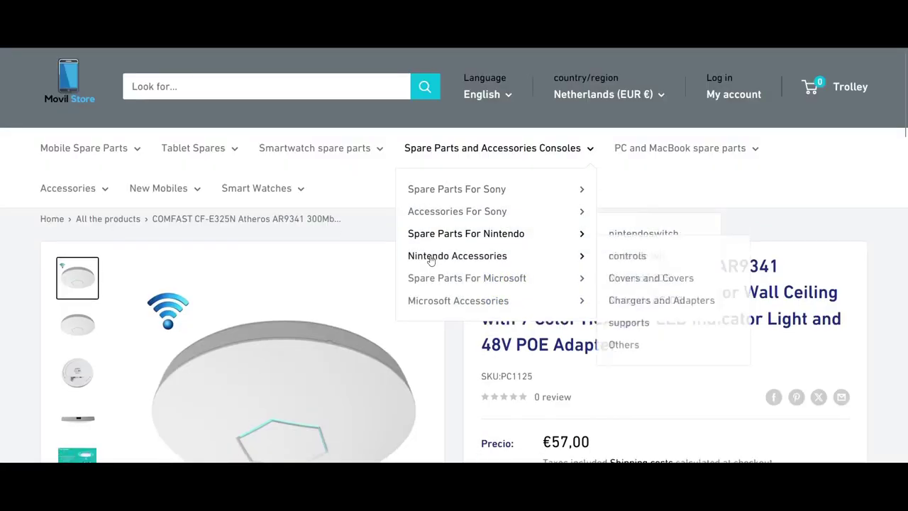
{"action": "scroll", "coordinate": [605, 290], "scroll_direction": "up", "scroll_amount": 1}
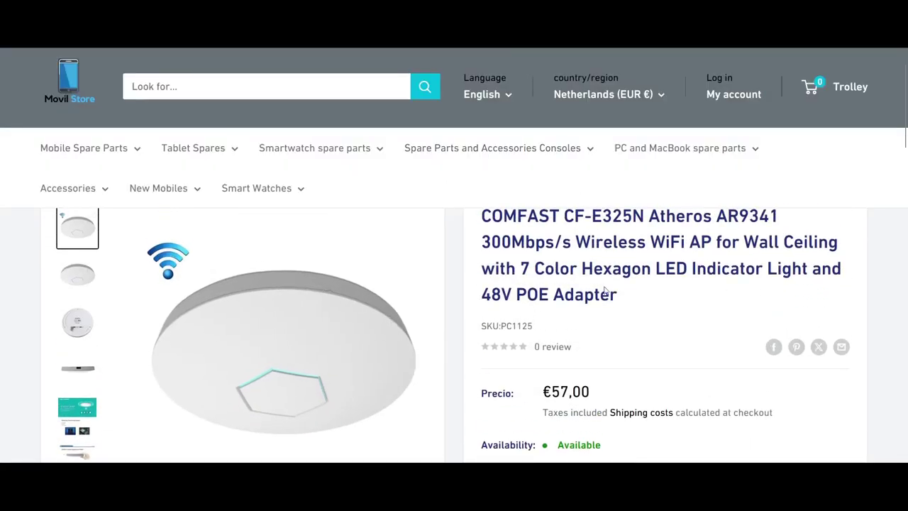
{"action": "scroll", "coordinate": [574, 287], "scroll_direction": "up", "scroll_amount": 1}
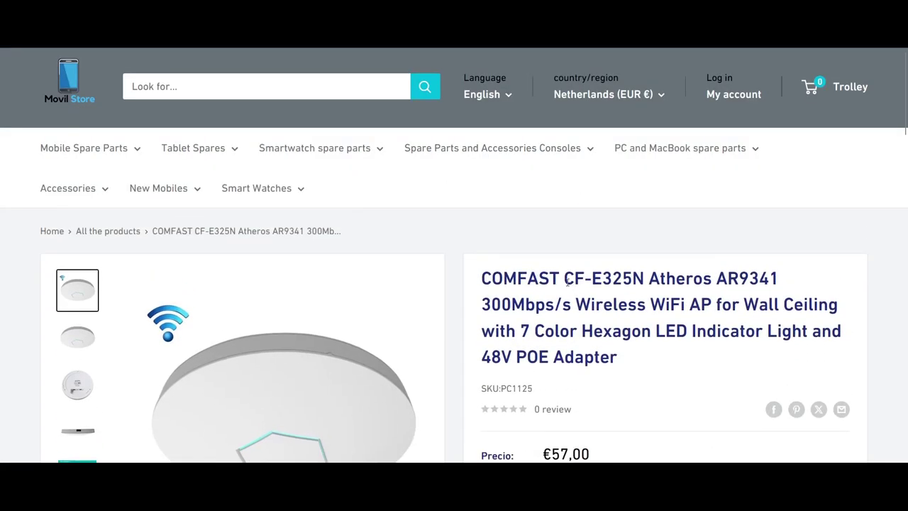
{"action": "left_click", "coordinate": [77, 337]}
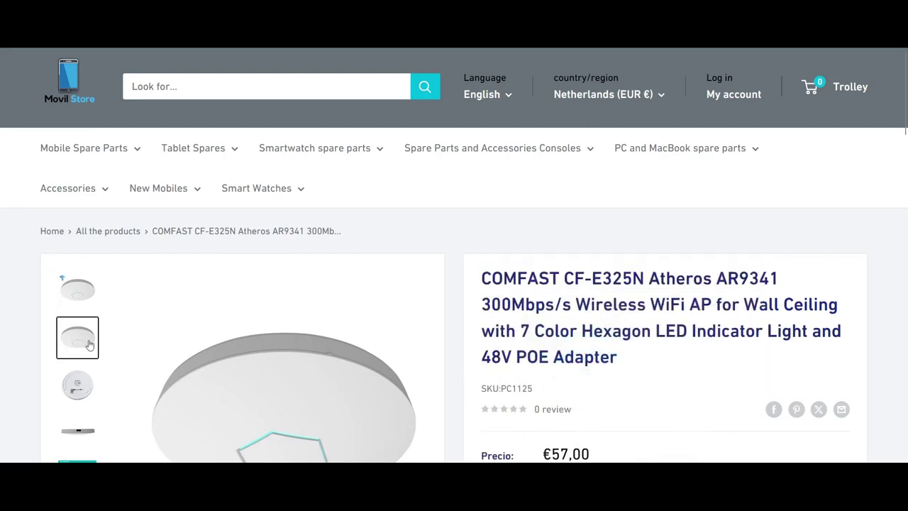
{"action": "scroll", "coordinate": [101, 277], "scroll_direction": "down", "scroll_amount": 1}
{"action": "left_click", "coordinate": [77, 248]}
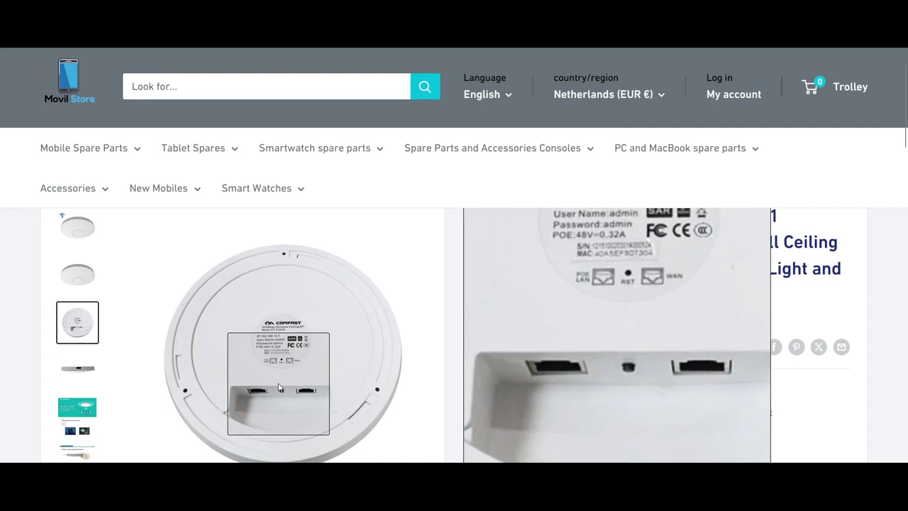
{"action": "left_click", "coordinate": [77, 369]}
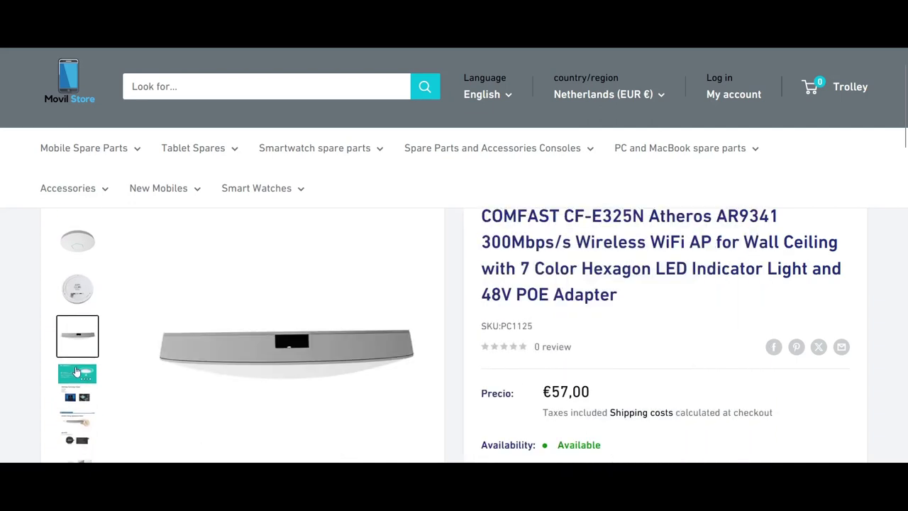
{"action": "left_click", "coordinate": [77, 371]}
{"action": "left_click", "coordinate": [78, 371]}
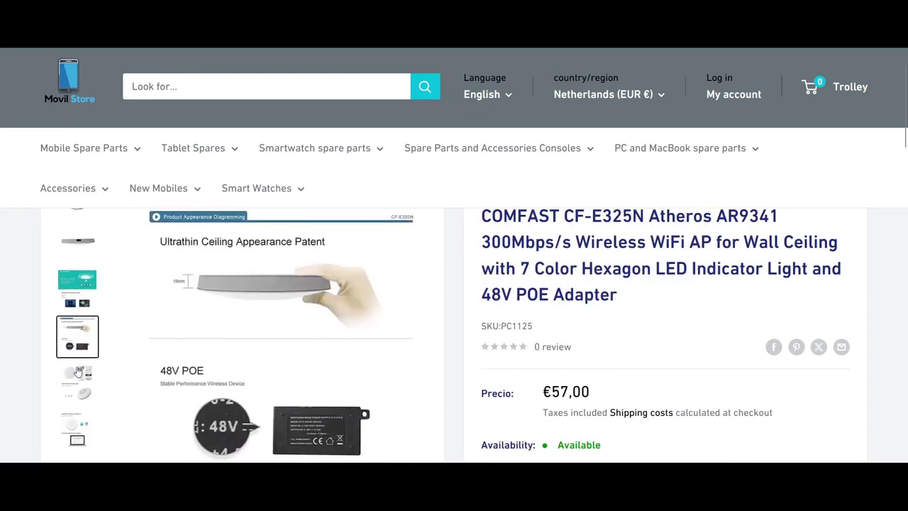
{"action": "left_click", "coordinate": [77, 371]}
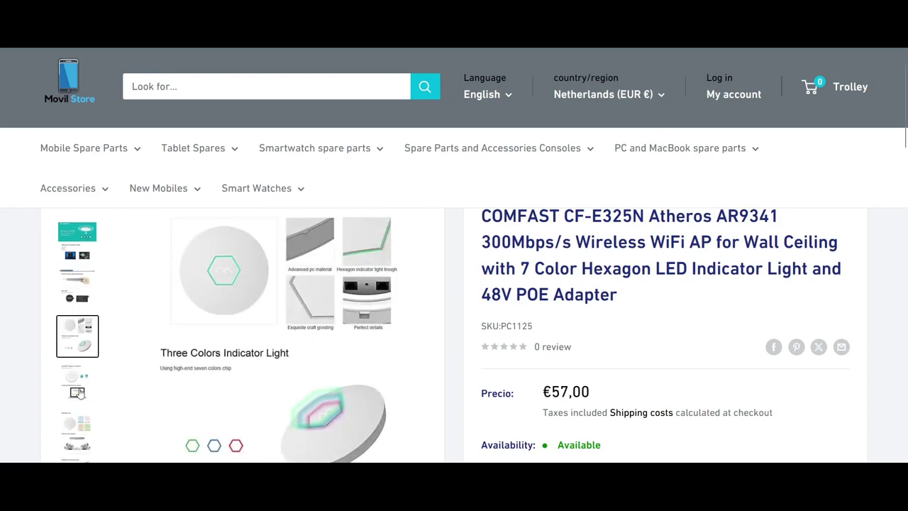
{"action": "left_click", "coordinate": [79, 394]}
{"action": "left_click", "coordinate": [77, 405]}
{"action": "left_click", "coordinate": [78, 407]}
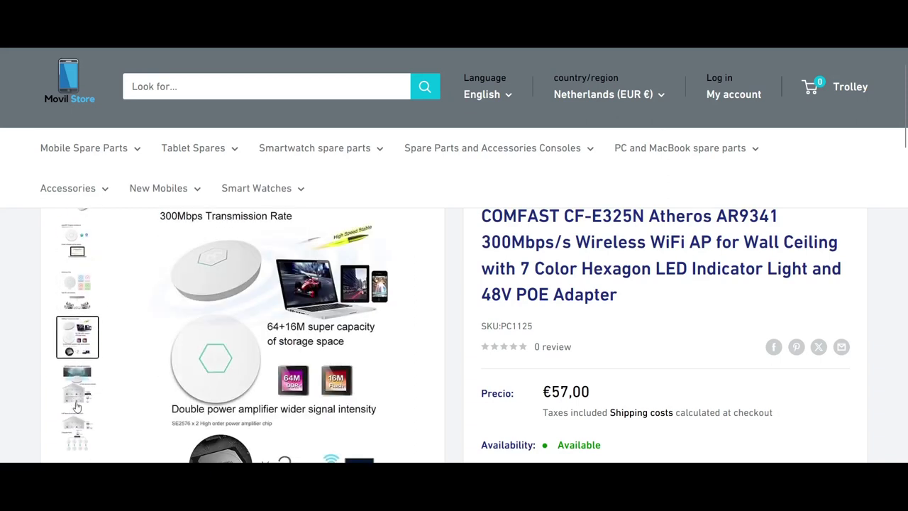
{"action": "left_click", "coordinate": [77, 405]}
{"action": "left_click", "coordinate": [77, 405]}
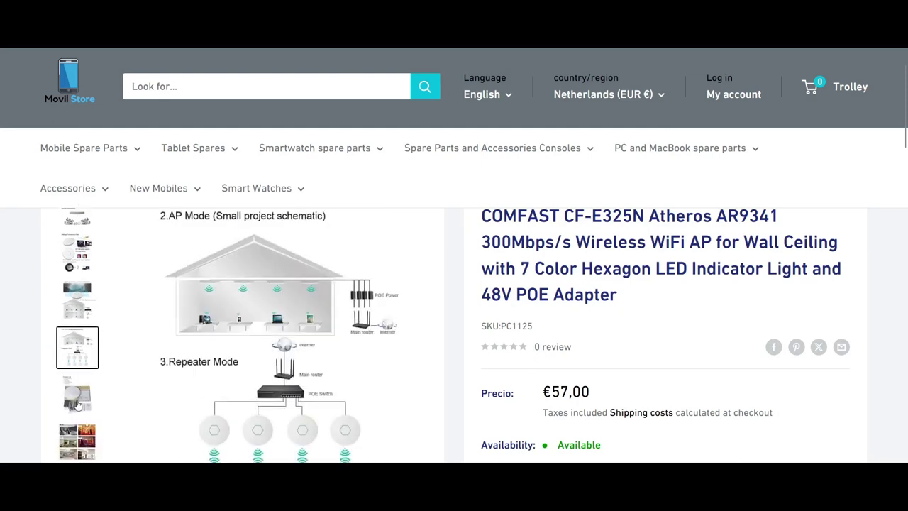
{"action": "left_click", "coordinate": [77, 405]}
{"action": "mouse_move", "coordinate": [162, 376]}
{"action": "scroll", "coordinate": [203, 377], "scroll_direction": "down", "scroll_amount": 1}
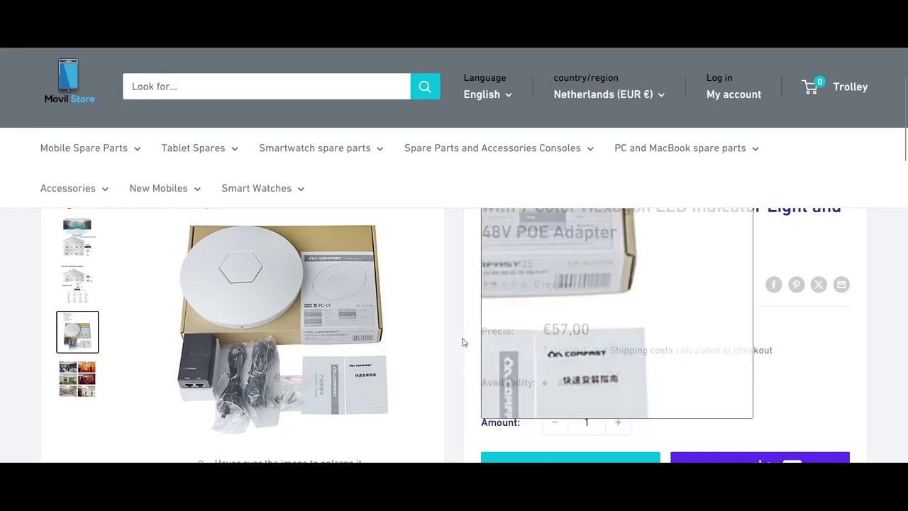
- Expand the product description on the movilstore page and read the access point's specifications
{"action": "scroll", "coordinate": [454, 337], "scroll_direction": "down", "scroll_amount": 1}
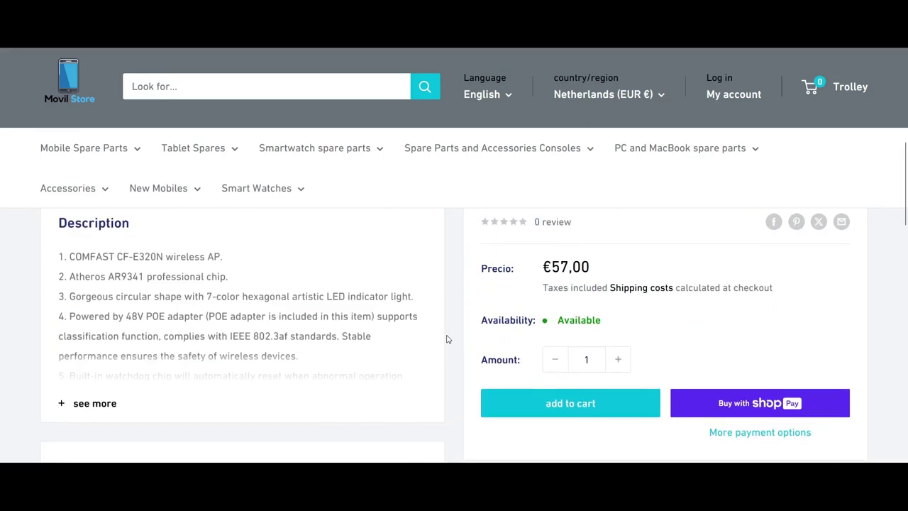
{"action": "scroll", "coordinate": [447, 339], "scroll_direction": "down", "scroll_amount": 2}
{"action": "left_click", "coordinate": [358, 283]}
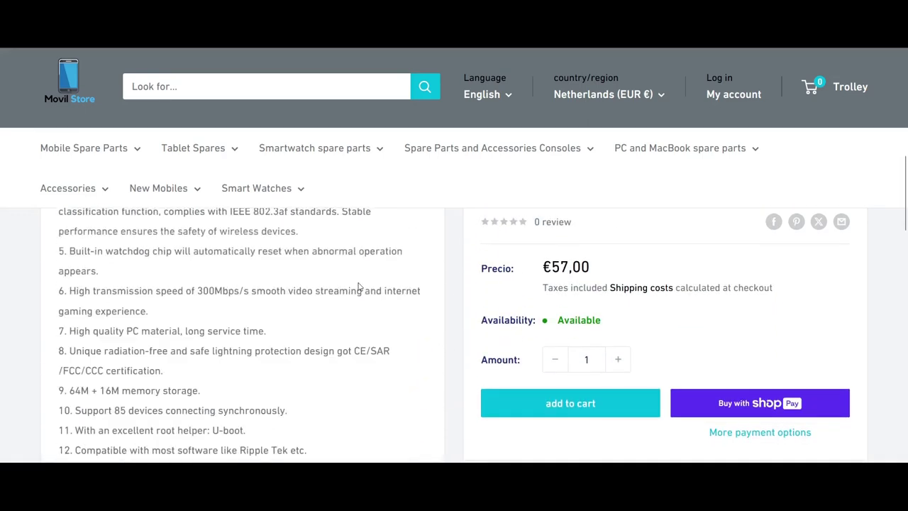
- Return to the "openwrt AR9341 E325N" results and look through them for OpenWrt support pages
{"action": "key", "text": "alt+Left"}
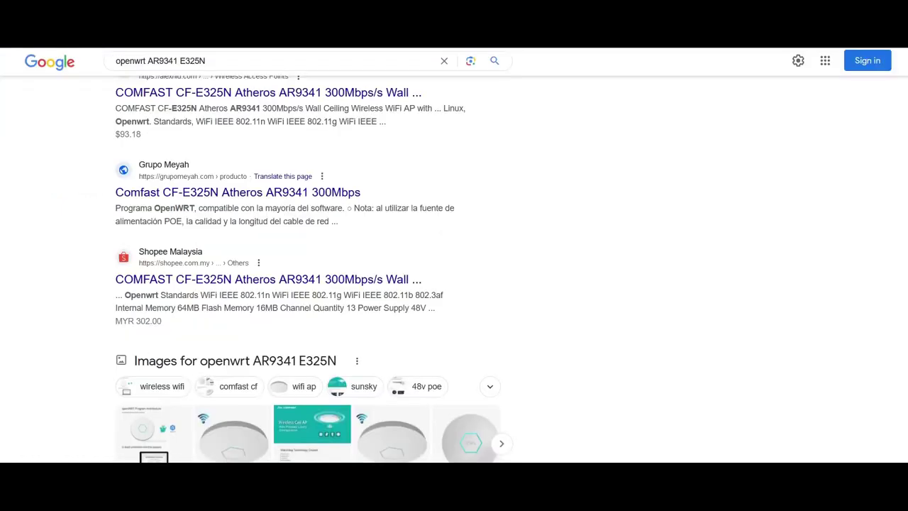
{"action": "scroll", "coordinate": [338, 273], "scroll_direction": "down", "scroll_amount": 4}
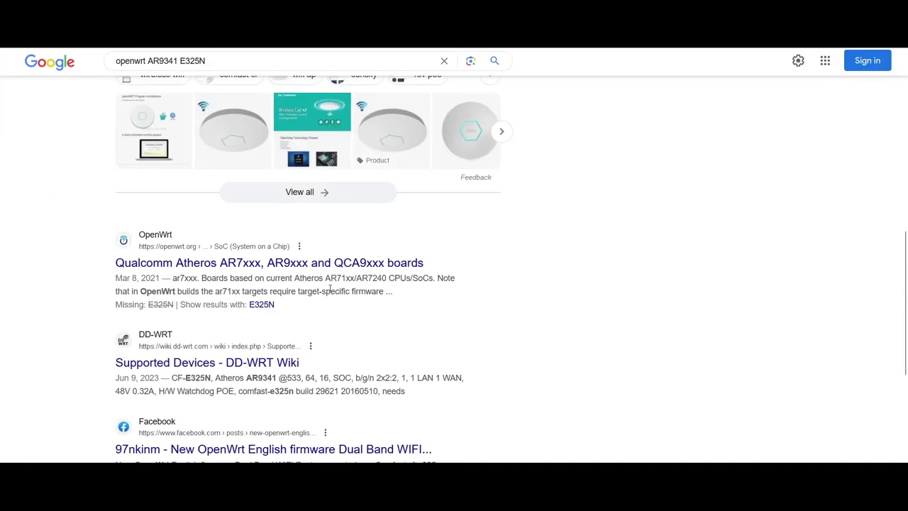
{"action": "scroll", "coordinate": [330, 289], "scroll_direction": "down", "scroll_amount": 4}
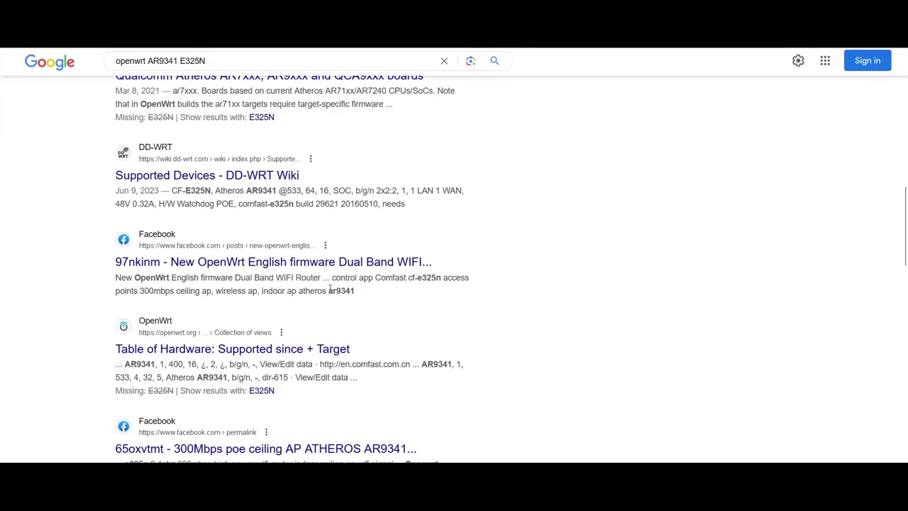
{"action": "scroll", "coordinate": [330, 289], "scroll_direction": "down", "scroll_amount": 1}
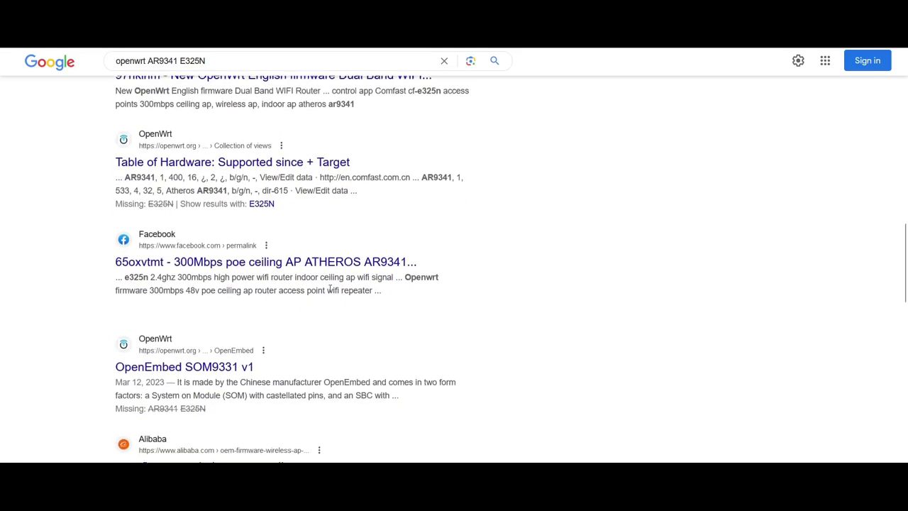
- Remove E325N from the query, search for "openwrt AR9341" and glance over the results
{"action": "scroll", "coordinate": [330, 289], "scroll_direction": "up", "scroll_amount": 10}
{"action": "double_click", "coordinate": [205, 73]}
{"action": "key", "text": "BackSpace"}
{"action": "key", "text": "Return"}
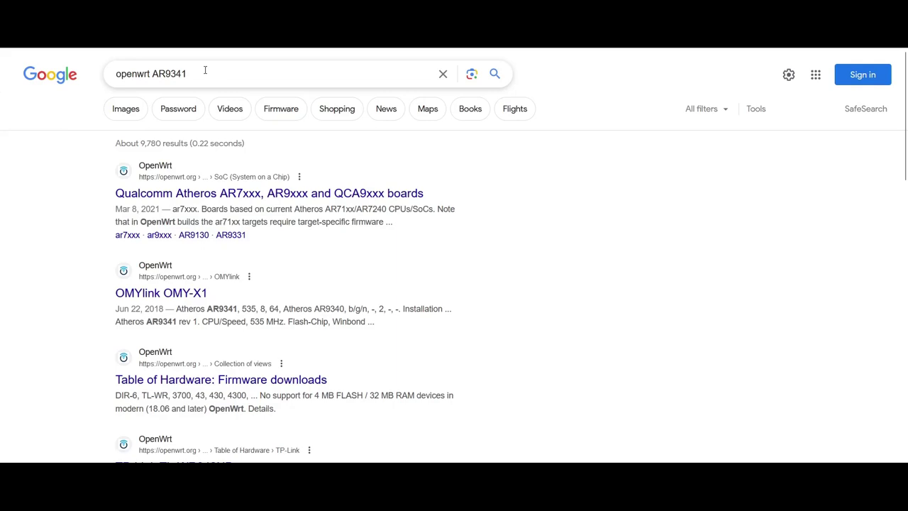
{"action": "scroll", "coordinate": [349, 253], "scroll_direction": "down", "scroll_amount": 1}
{"action": "scroll", "coordinate": [162, 84], "scroll_direction": "up", "scroll_amount": 1}
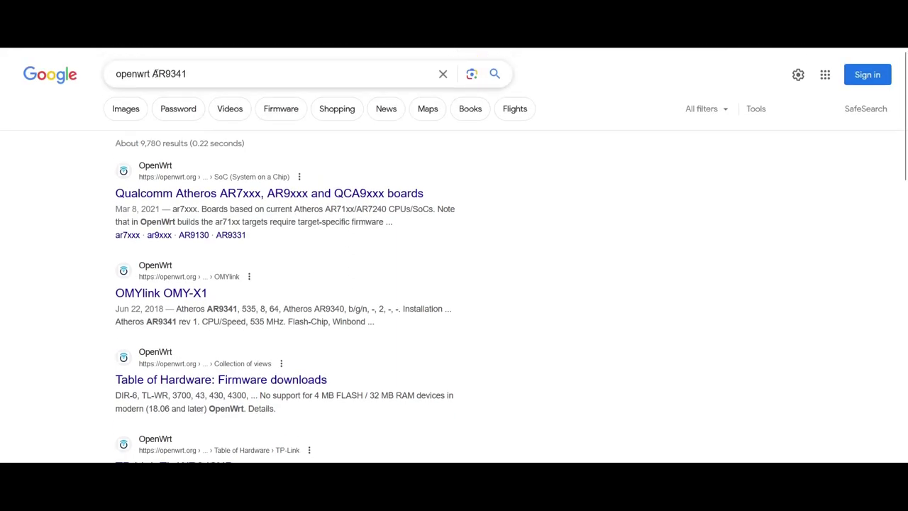
- Add "comfast" to the query before AR9341 and search again
{"action": "left_click", "coordinate": [153, 73]}
{"action": "type", "text": "comfast"}
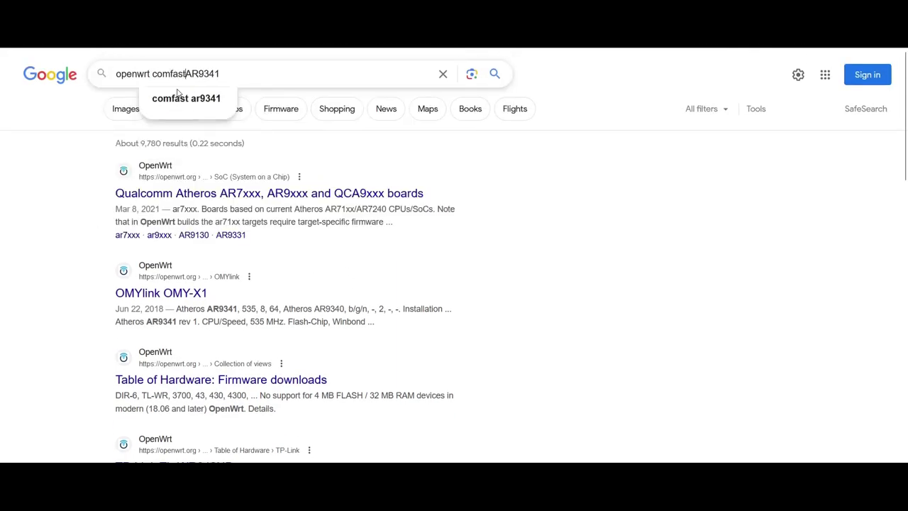
{"action": "key", "text": "Return"}
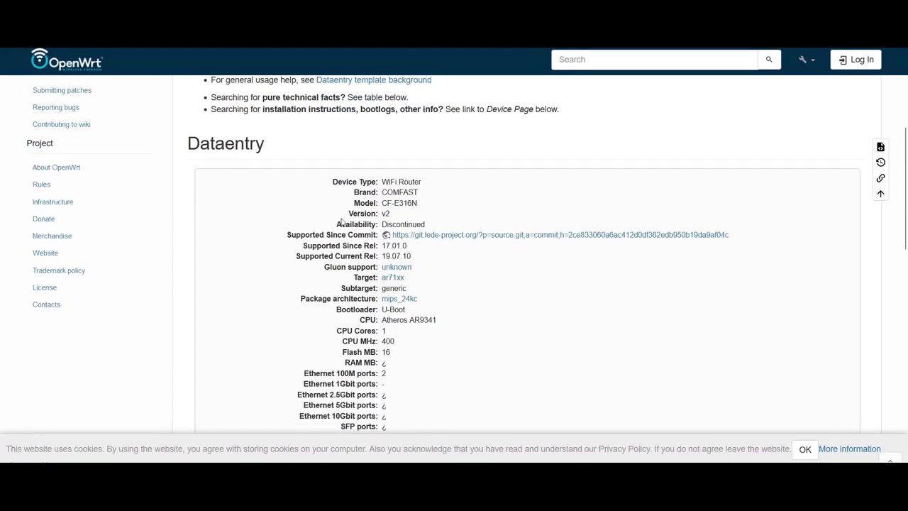
- On OpenWrt's data page for the COMFAST CF-E316N v2, examine the hardware entries, especially CPU and Ethernet 100M ports
{"action": "double_click", "coordinate": [408, 226]}
{"action": "left_click", "coordinate": [404, 243]}
{"action": "scroll", "coordinate": [402, 269], "scroll_direction": "down", "scroll_amount": 1}
{"action": "double_click", "coordinate": [423, 258]}
{"action": "left_click", "coordinate": [423, 258]}
{"action": "triple_click", "coordinate": [423, 257]}
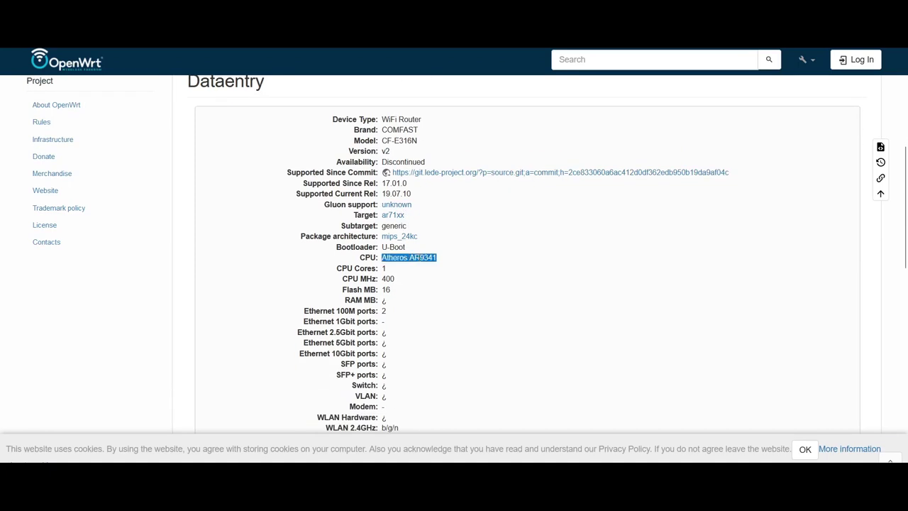
{"action": "double_click", "coordinate": [419, 257]}
{"action": "left_click", "coordinate": [419, 258]}
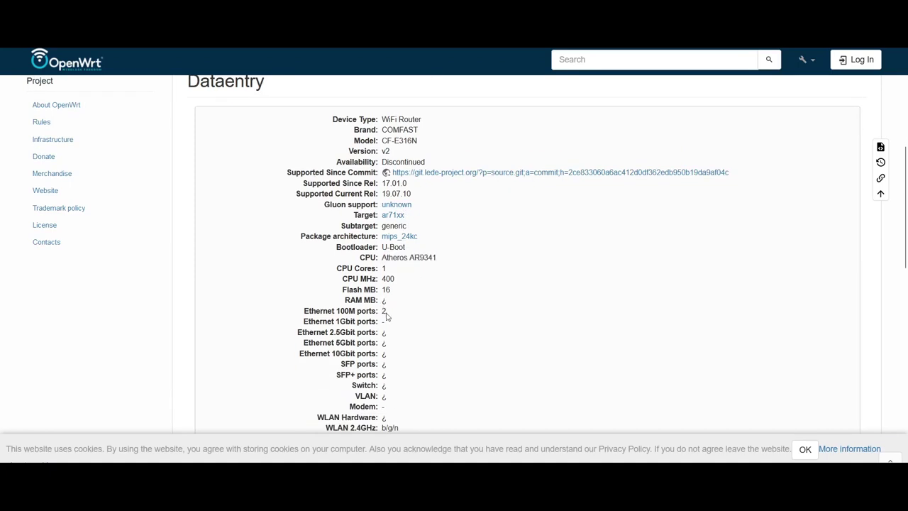
{"action": "left_click_drag", "start_coordinate": [387, 317], "coordinate": [327, 312]}
{"action": "left_click", "coordinate": [427, 313]}
- Download the OpenWrt 19.07.10 squashfs sysupgrade image for the CF-E316N v2 from the firmware upgrade URL
{"action": "scroll", "coordinate": [422, 297], "scroll_direction": "down", "scroll_amount": 5}
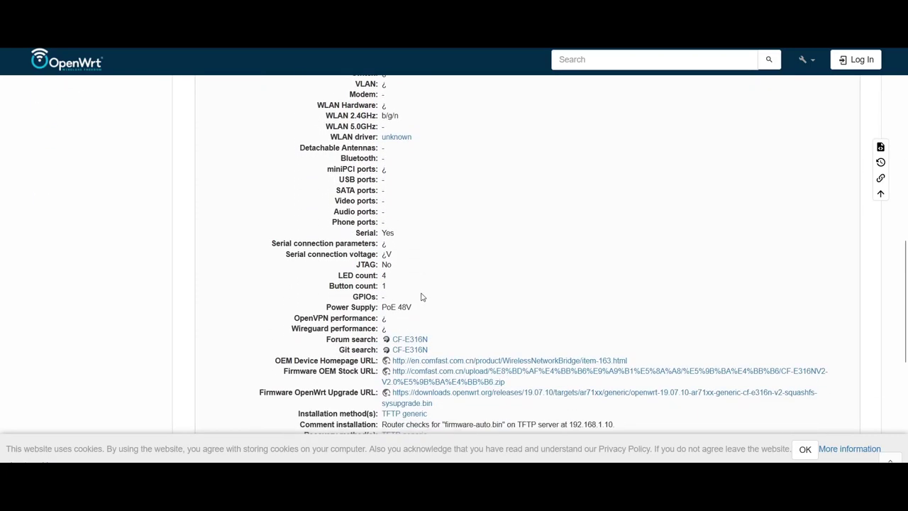
{"action": "scroll", "coordinate": [421, 296], "scroll_direction": "down", "scroll_amount": 1}
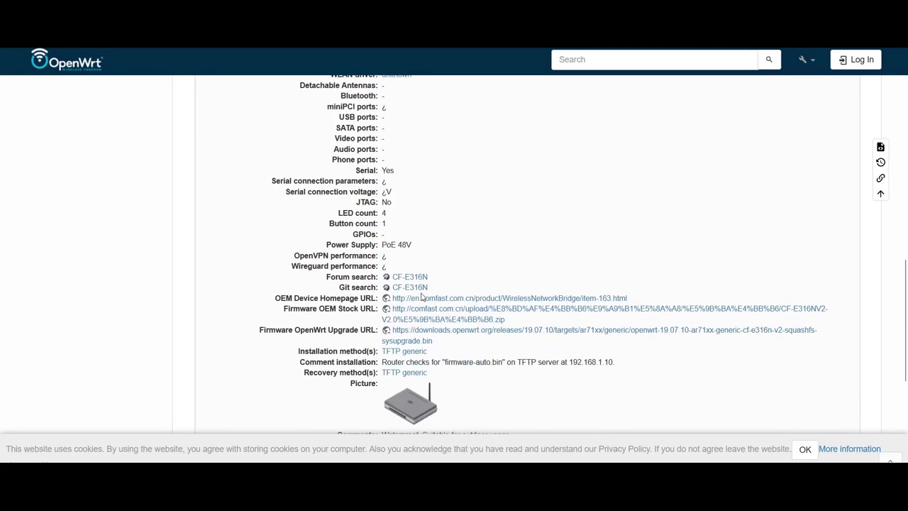
{"action": "scroll", "coordinate": [421, 297], "scroll_direction": "down", "scroll_amount": 1}
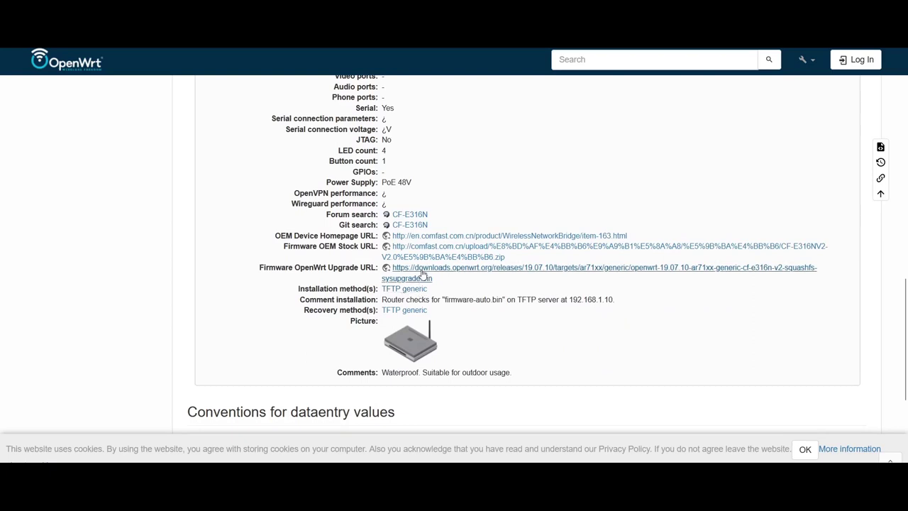
{"action": "left_click", "coordinate": [390, 276]}
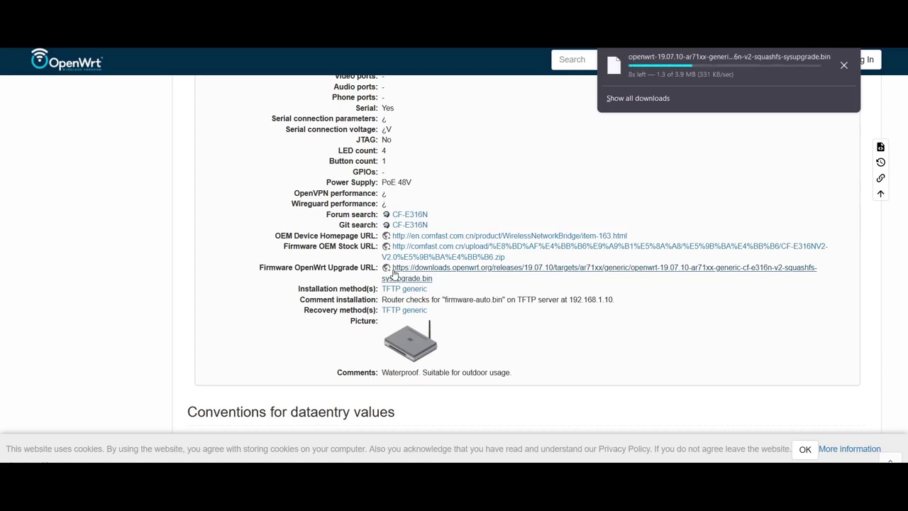
{"action": "scroll", "coordinate": [397, 277], "scroll_direction": "down", "scroll_amount": 3}
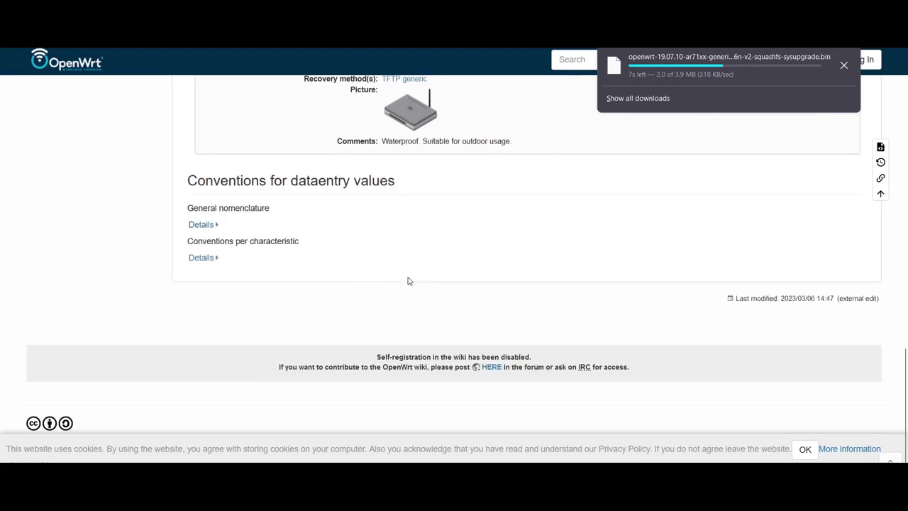
{"action": "scroll", "coordinate": [412, 301], "scroll_direction": "up", "scroll_amount": 20}
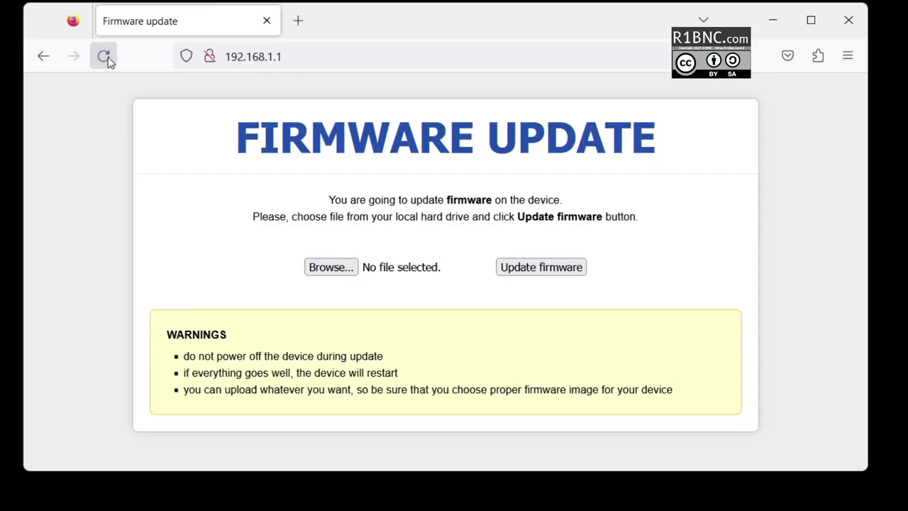
- Upload firmware.bin from the Downloads\new\tftpd64.460 folder on the firmware update page and start the firmware update
{"action": "left_click", "coordinate": [339, 271]}
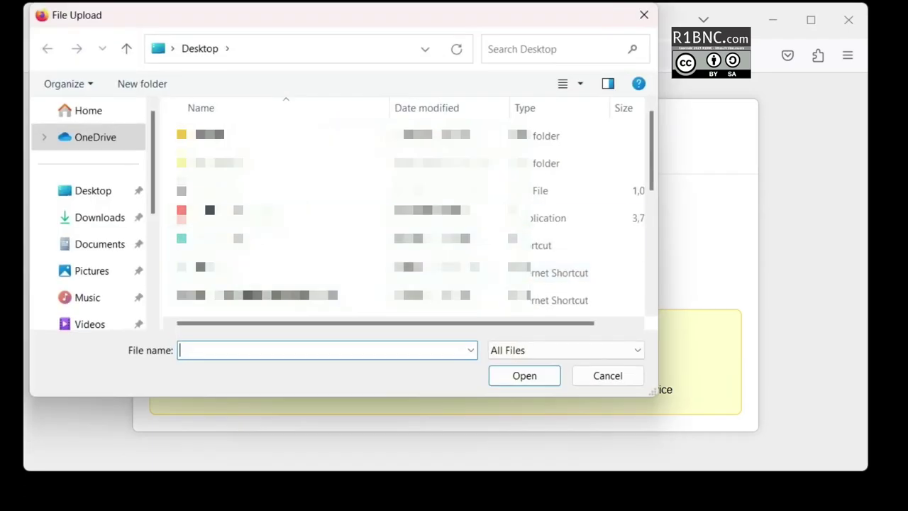
{"action": "left_click", "coordinate": [99, 218]}
{"action": "double_click", "coordinate": [213, 149]}
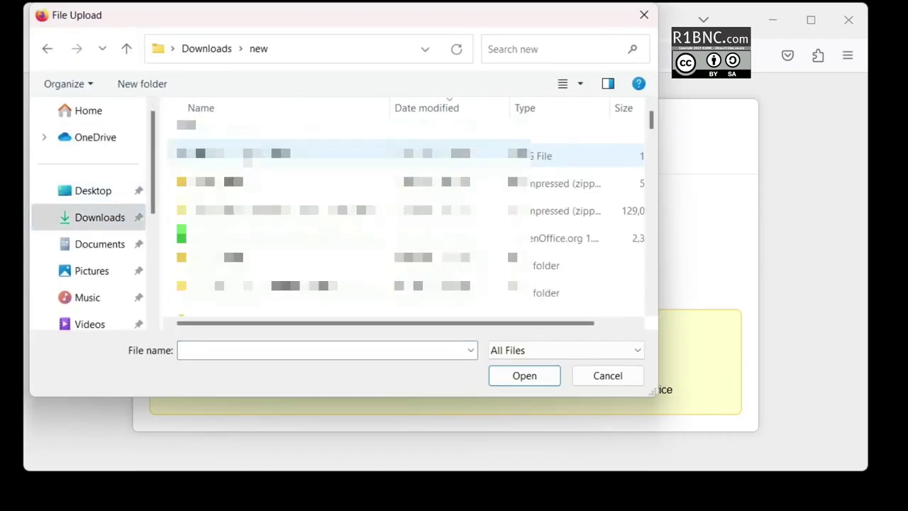
{"action": "double_click", "coordinate": [229, 260]}
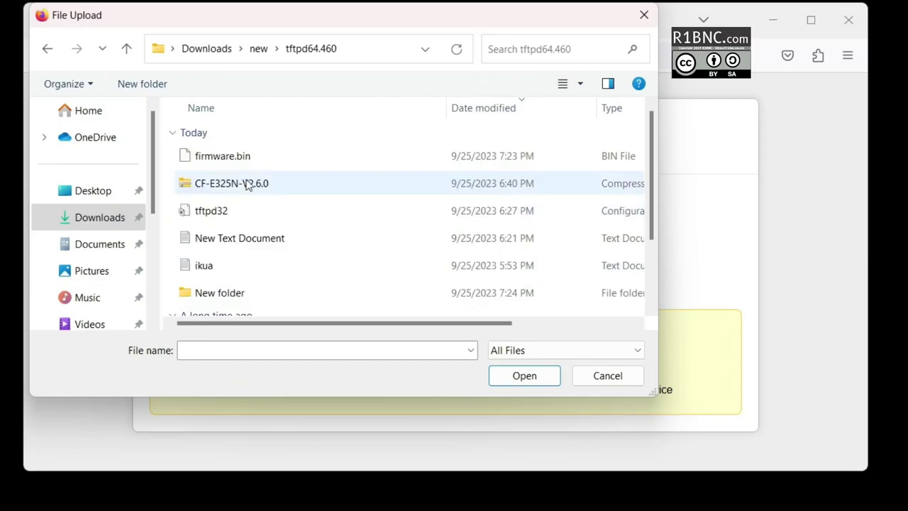
{"action": "double_click", "coordinate": [242, 157]}
{"action": "left_click", "coordinate": [554, 273]}
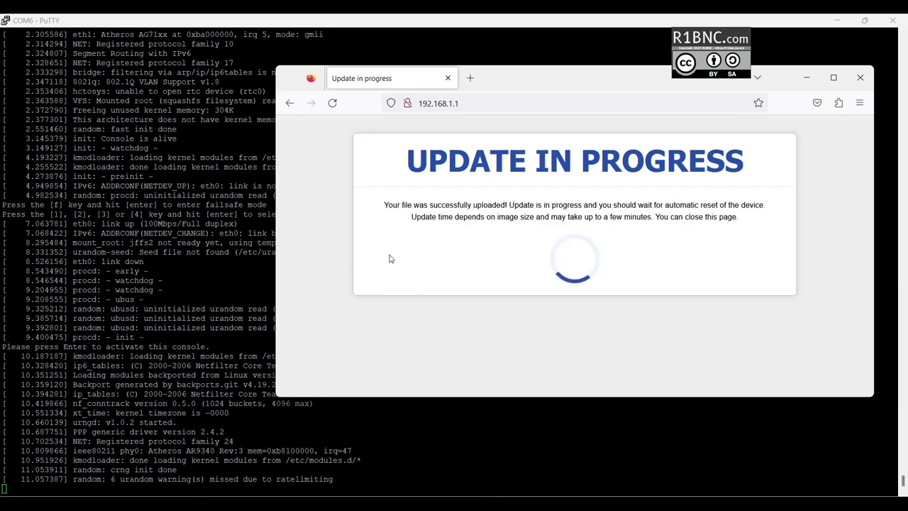
- Switch to the PuTTY serial session on COM6 and activate the OpenWrt console
{"action": "left_click", "coordinate": [220, 244]}
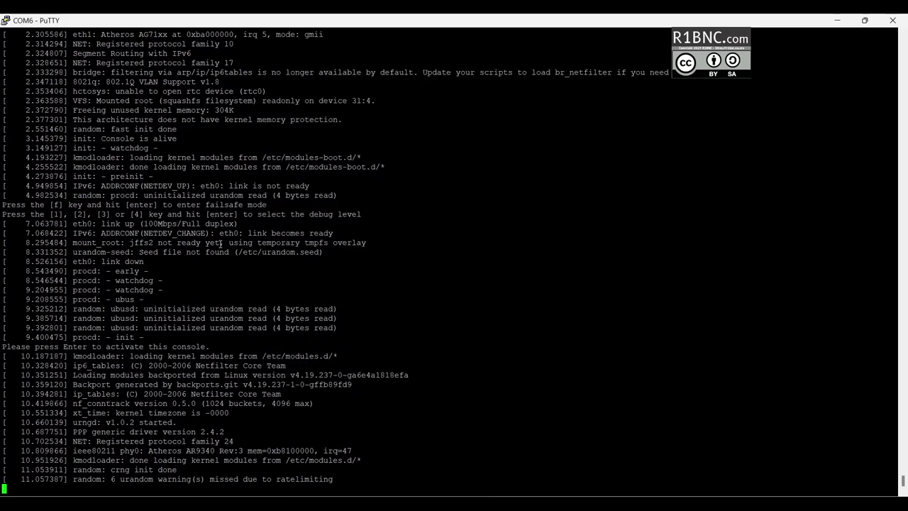
{"action": "key", "text": "Return"}
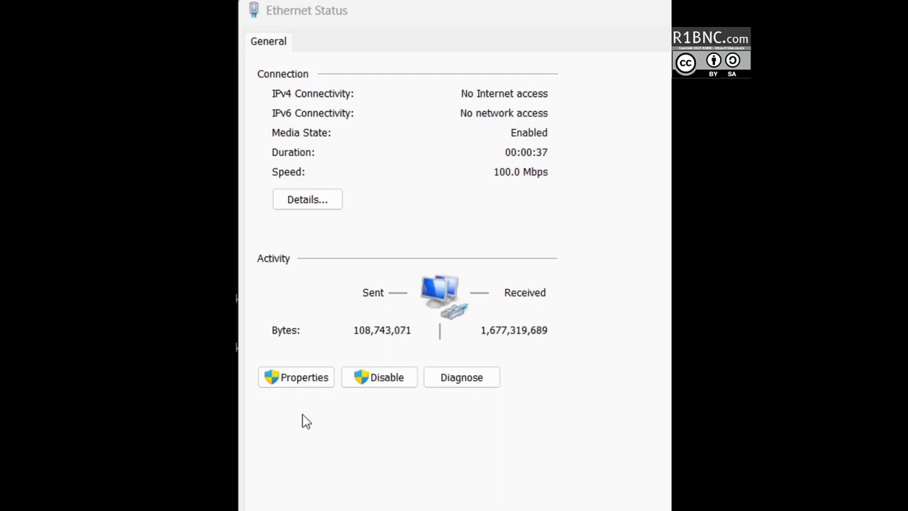
- Set the Ethernet adapter's IPv4 properties to obtain the IP address and DNS server address automatically
{"action": "left_click", "coordinate": [296, 377]}
{"action": "double_click", "coordinate": [446, 259]}
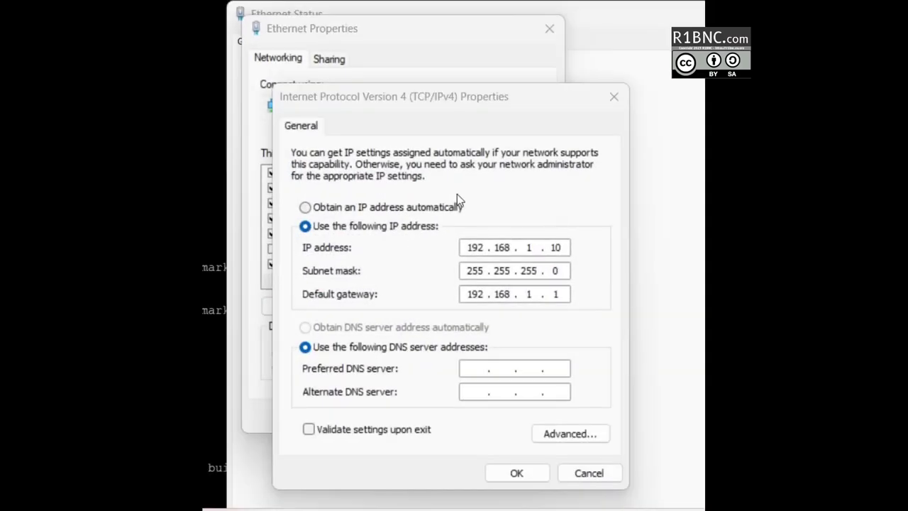
{"action": "left_click", "coordinate": [482, 231]}
{"action": "left_click", "coordinate": [414, 364]}
{"action": "left_click", "coordinate": [517, 474]}
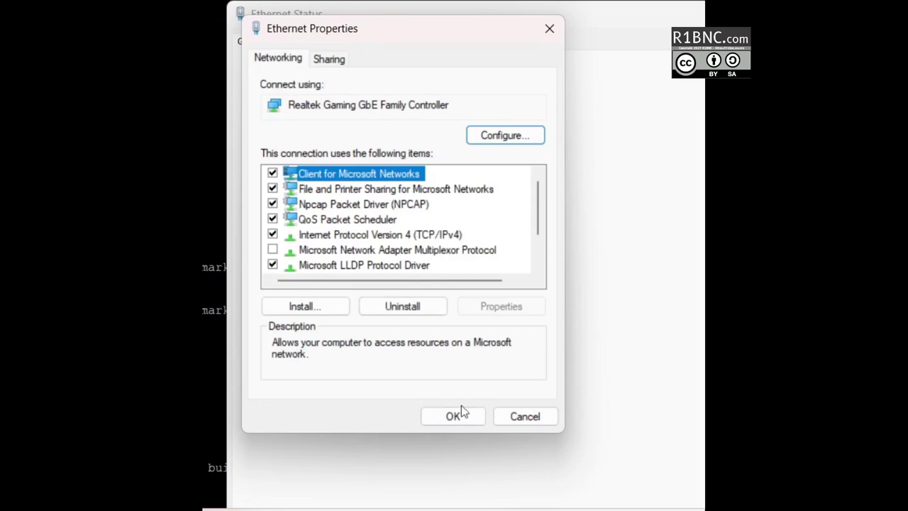
{"action": "left_click", "coordinate": [461, 411]}
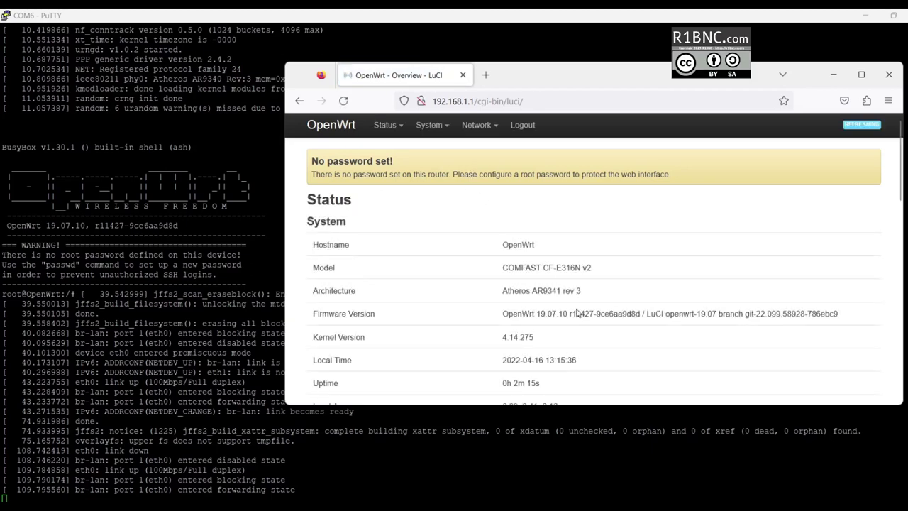
- Examine the system, memory and network details on OpenWrt's status overview page in the browser
{"action": "scroll", "coordinate": [577, 313], "scroll_direction": "down", "scroll_amount": 3}
{"action": "scroll", "coordinate": [577, 313], "scroll_direction": "down", "scroll_amount": 3}
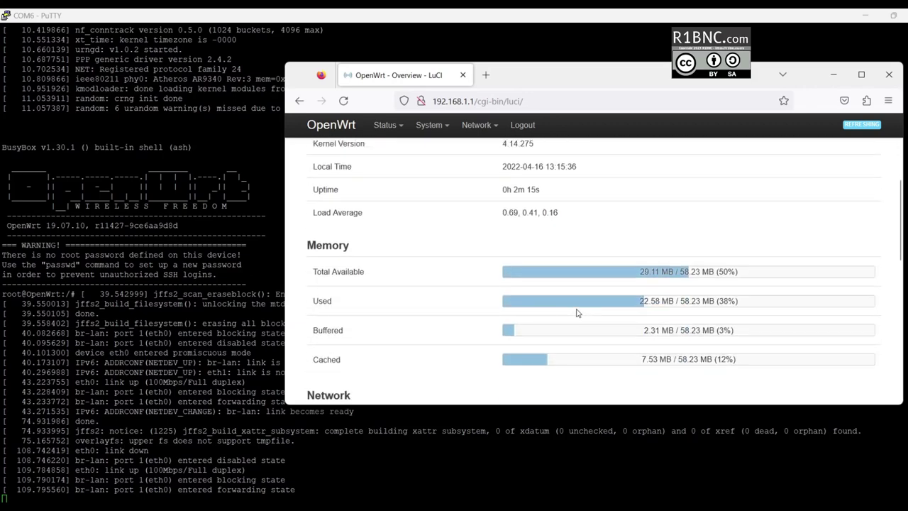
{"action": "scroll", "coordinate": [577, 313], "scroll_direction": "down", "scroll_amount": 10}
{"action": "scroll", "coordinate": [577, 313], "scroll_direction": "up", "scroll_amount": 15}
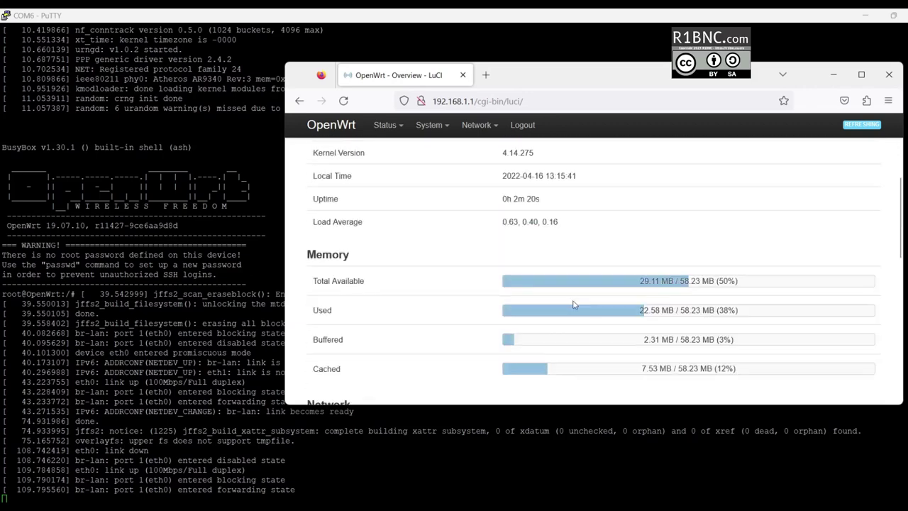
- Open the System settings page and the LED Configuration page to view the LEDs and their triggers
{"action": "mouse_move", "coordinate": [387, 127]}
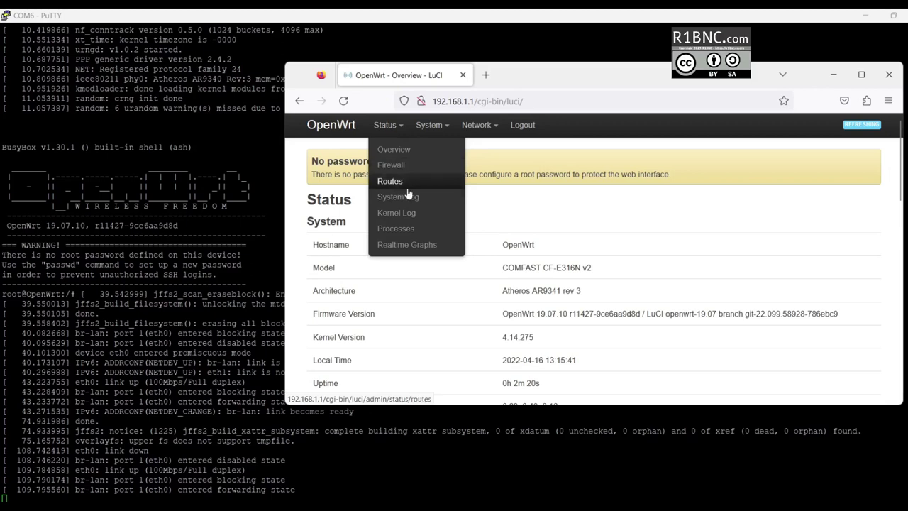
{"action": "mouse_move", "coordinate": [428, 126]}
{"action": "left_click", "coordinate": [433, 150]}
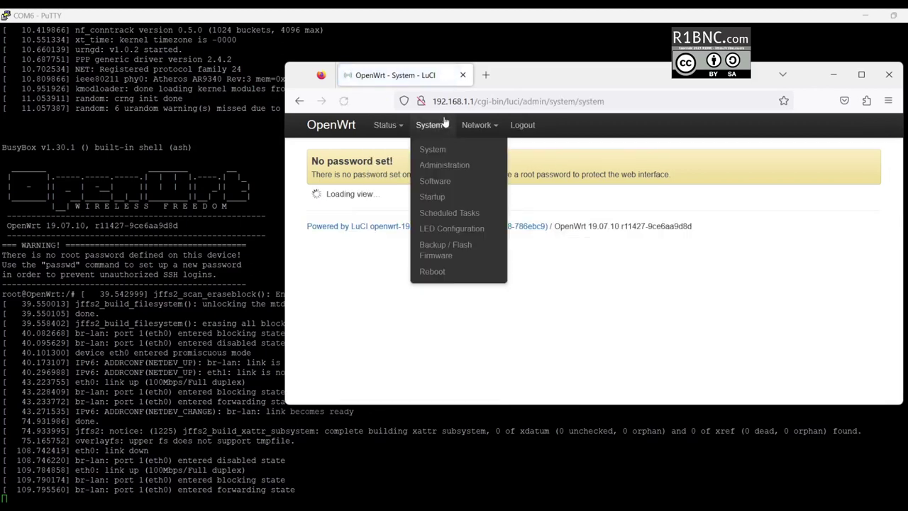
{"action": "left_click", "coordinate": [452, 229]}
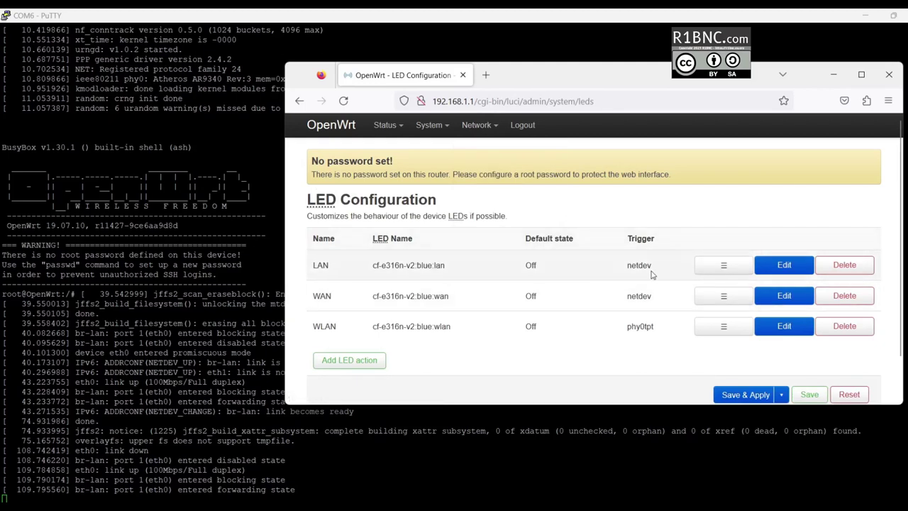
- From the wireless overview, scan for networks with radio0, look through the signal strengths and encryption types, and close the scan results
{"action": "left_click", "coordinate": [529, 149]}
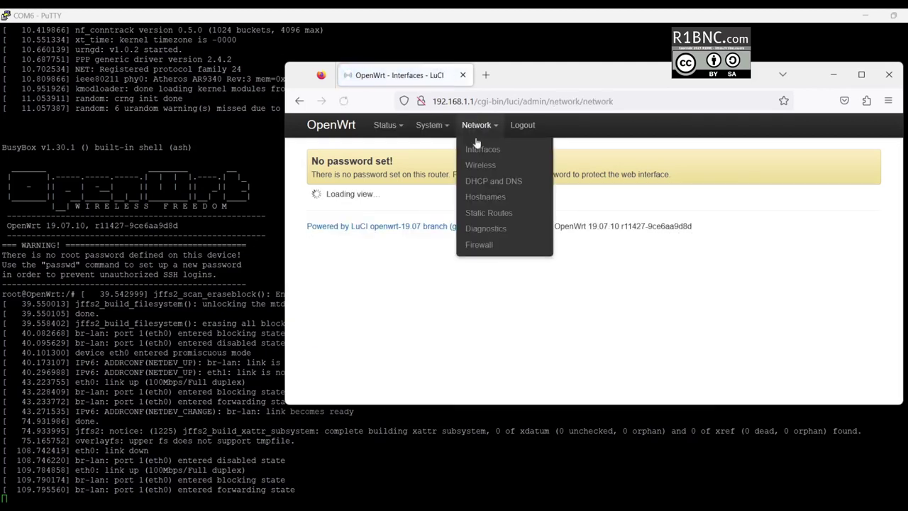
{"action": "left_click", "coordinate": [529, 166]}
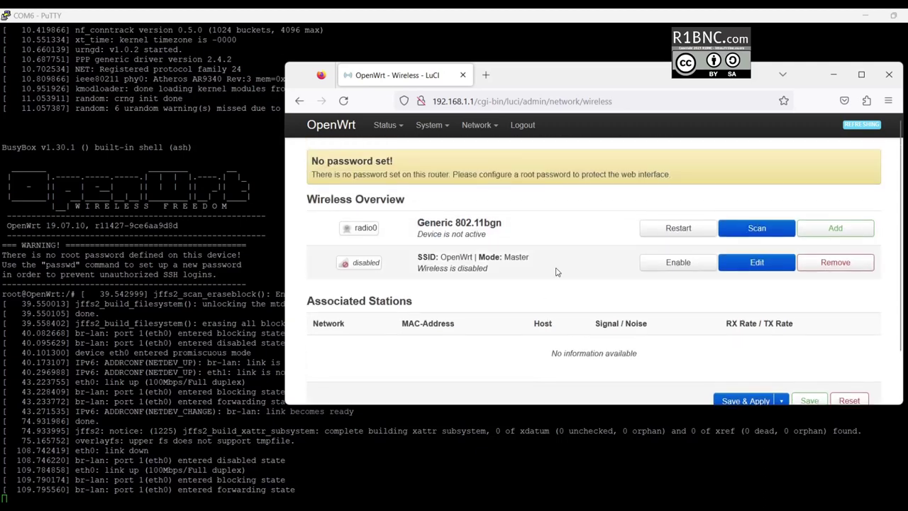
{"action": "left_click", "coordinate": [765, 233]}
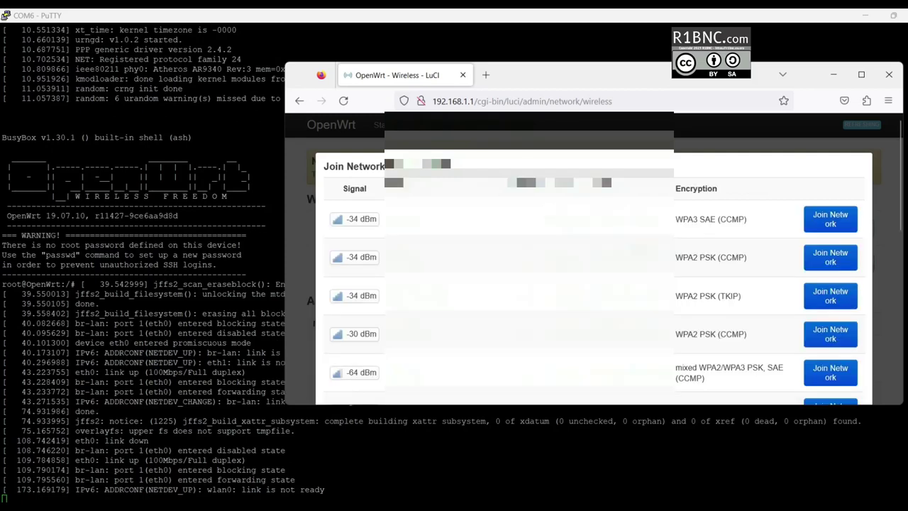
{"action": "scroll", "coordinate": [607, 314], "scroll_direction": "down", "scroll_amount": 5}
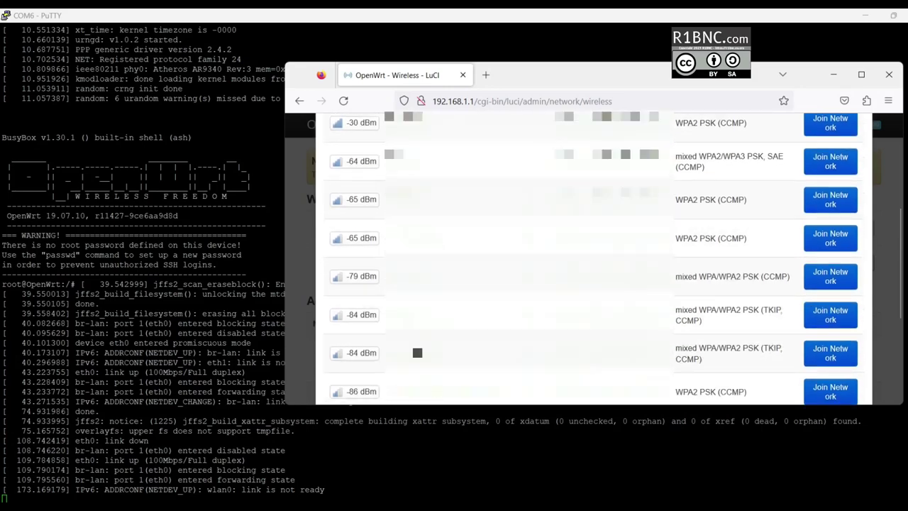
{"action": "scroll", "coordinate": [606, 324], "scroll_direction": "up", "scroll_amount": 3}
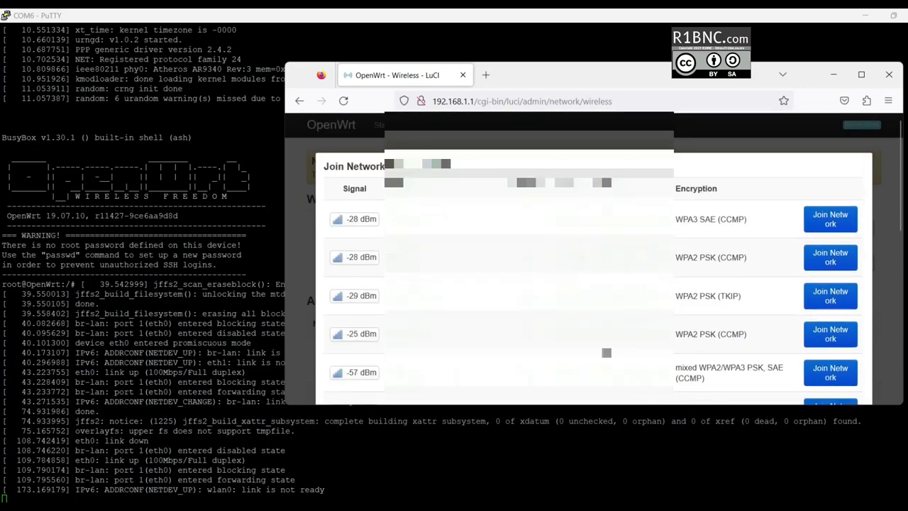
{"action": "scroll", "coordinate": [734, 376], "scroll_direction": "down", "scroll_amount": 6}
{"action": "scroll", "coordinate": [734, 376], "scroll_direction": "down", "scroll_amount": 3}
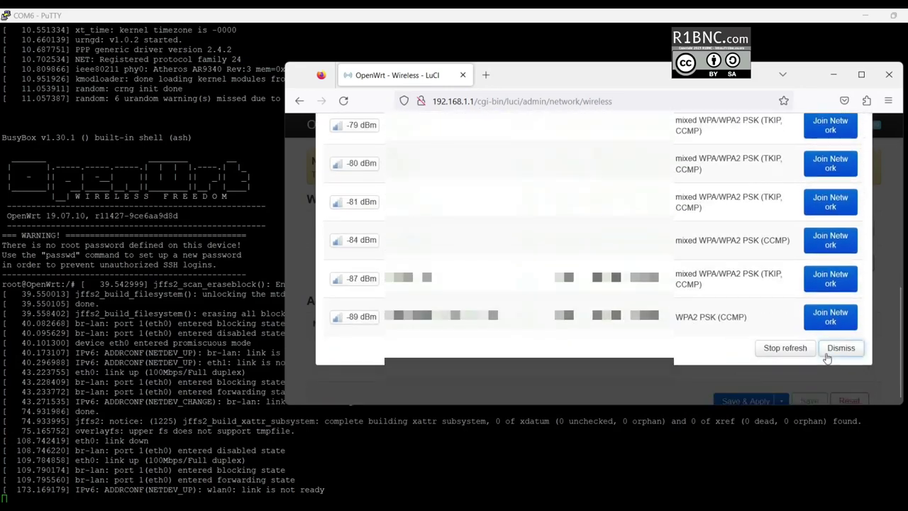
{"action": "left_click", "coordinate": [829, 352]}
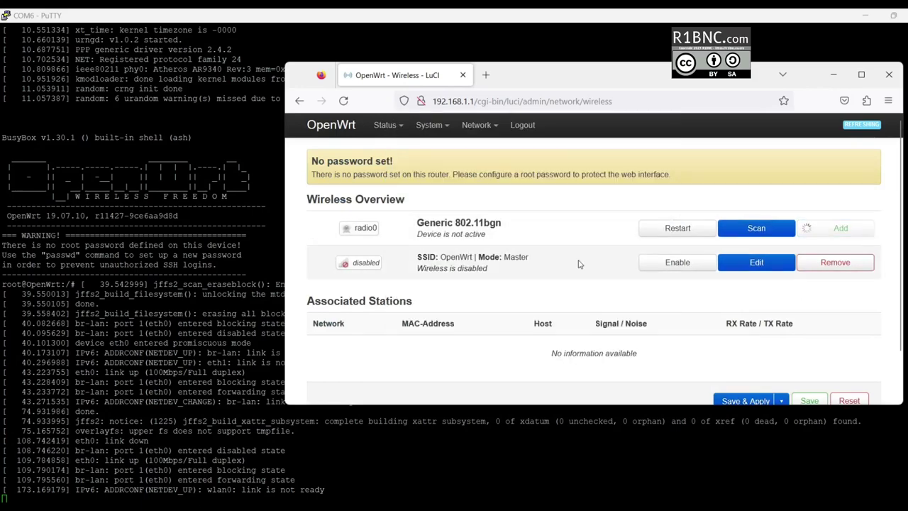
- View the interface configuration of the disabled OpenWrt wireless network and dismiss it without saving
{"action": "scroll", "coordinate": [582, 306], "scroll_direction": "down", "scroll_amount": 3}
{"action": "scroll", "coordinate": [784, 362], "scroll_direction": "down", "scroll_amount": 3}
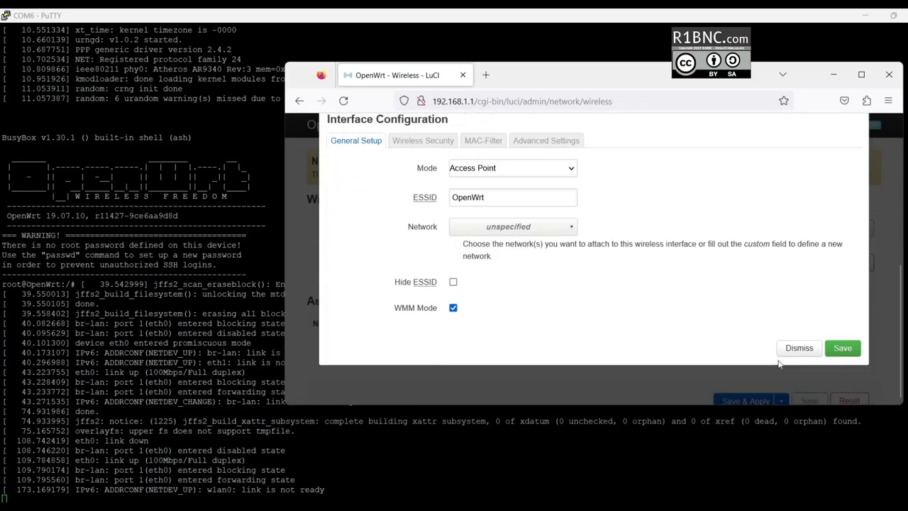
{"action": "left_click", "coordinate": [797, 349]}
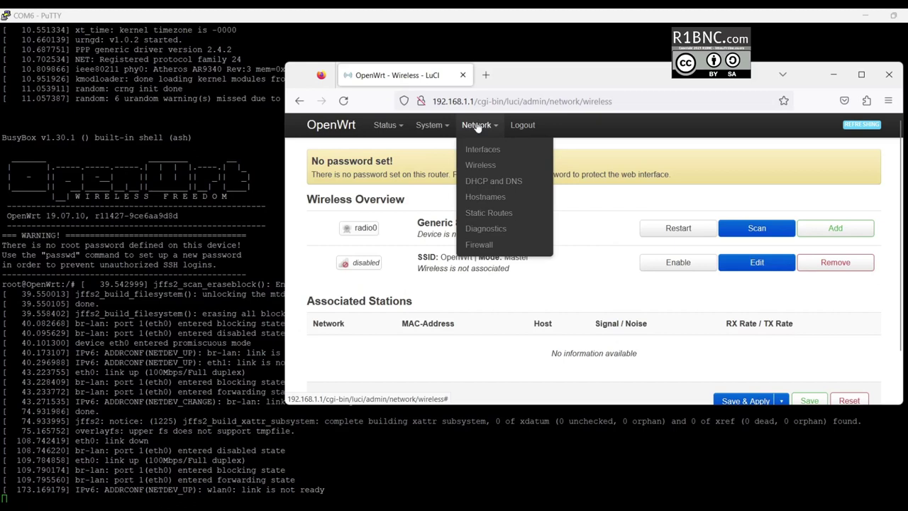
- Generate and download a backup archive of the current configuration from the flash operations page
{"action": "mouse_move", "coordinate": [392, 126]}
{"action": "mouse_move", "coordinate": [430, 126]}
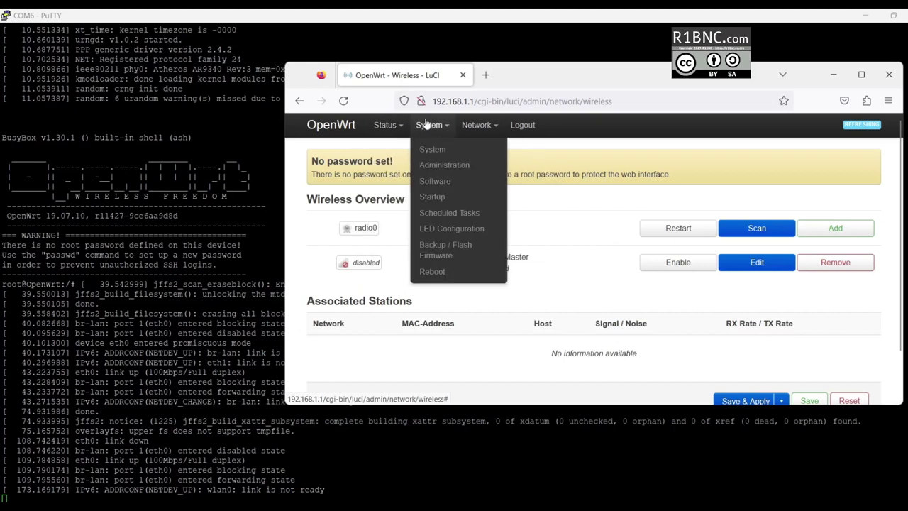
{"action": "left_click", "coordinate": [454, 244]}
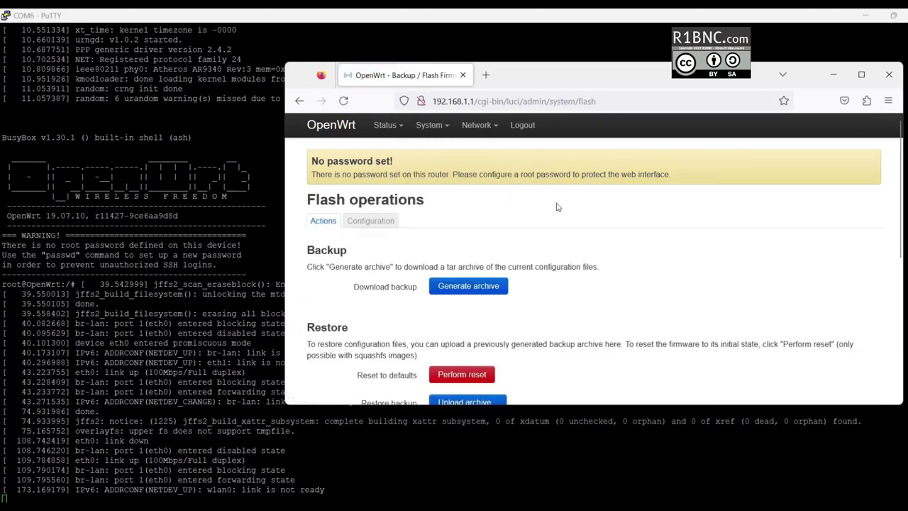
{"action": "scroll", "coordinate": [498, 235], "scroll_direction": "down", "scroll_amount": 2}
{"action": "left_click", "coordinate": [497, 225]}
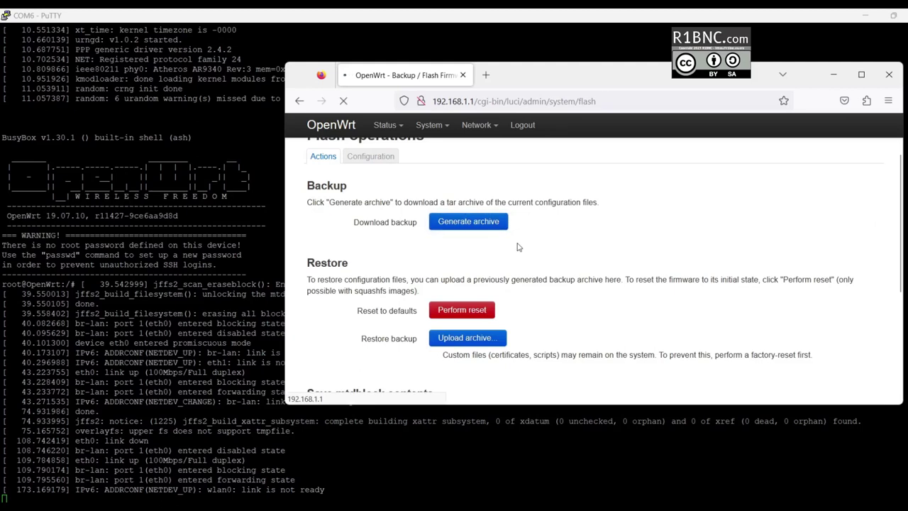
- Look over the mtdblock saving and firmware image flashing options, and return to the status overview page
{"action": "scroll", "coordinate": [551, 268], "scroll_direction": "down", "scroll_amount": 3}
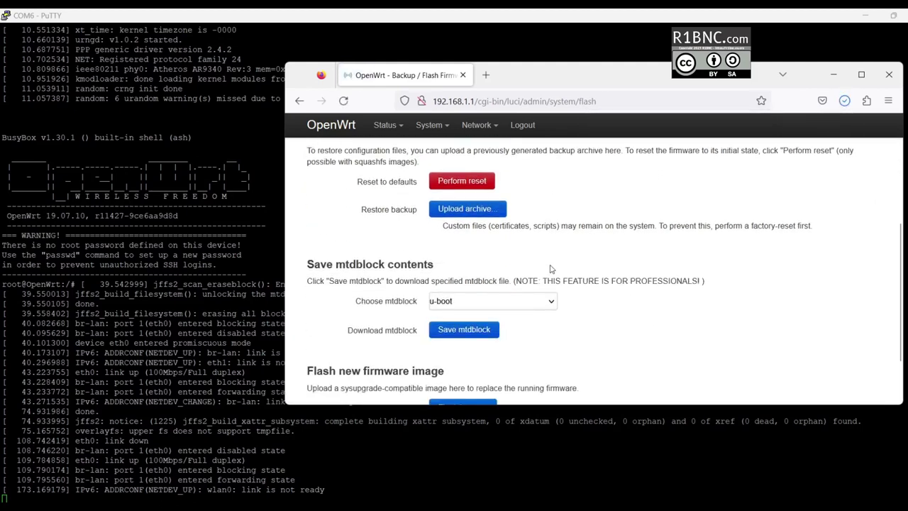
{"action": "left_click", "coordinate": [546, 301]}
{"action": "scroll", "coordinate": [592, 319], "scroll_direction": "down", "scroll_amount": 1}
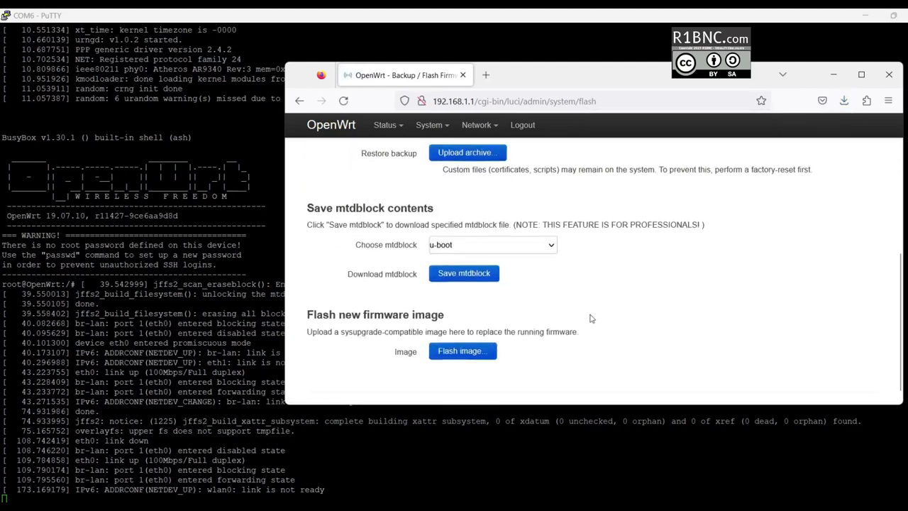
{"action": "scroll", "coordinate": [592, 319], "scroll_direction": "down", "scroll_amount": 1}
{"action": "scroll", "coordinate": [592, 318], "scroll_direction": "up", "scroll_amount": 5}
{"action": "mouse_move", "coordinate": [387, 126]}
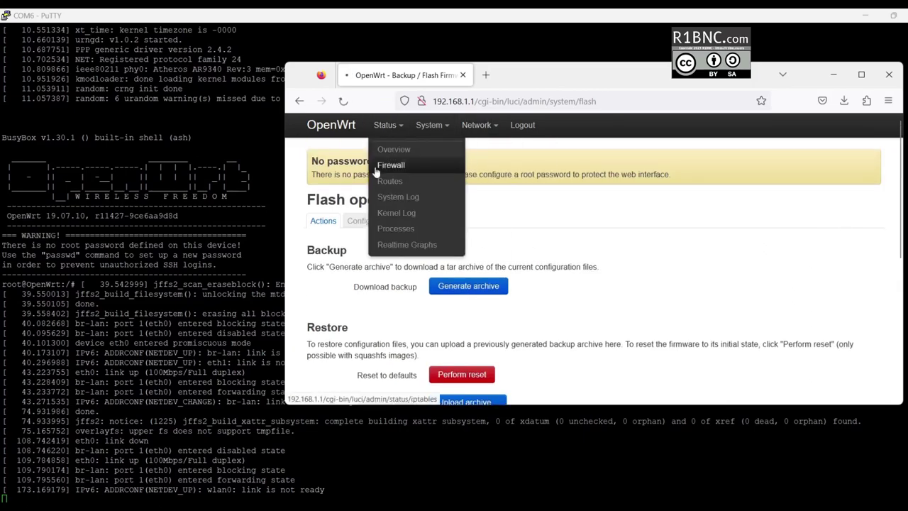
{"action": "left_click", "coordinate": [392, 150]}
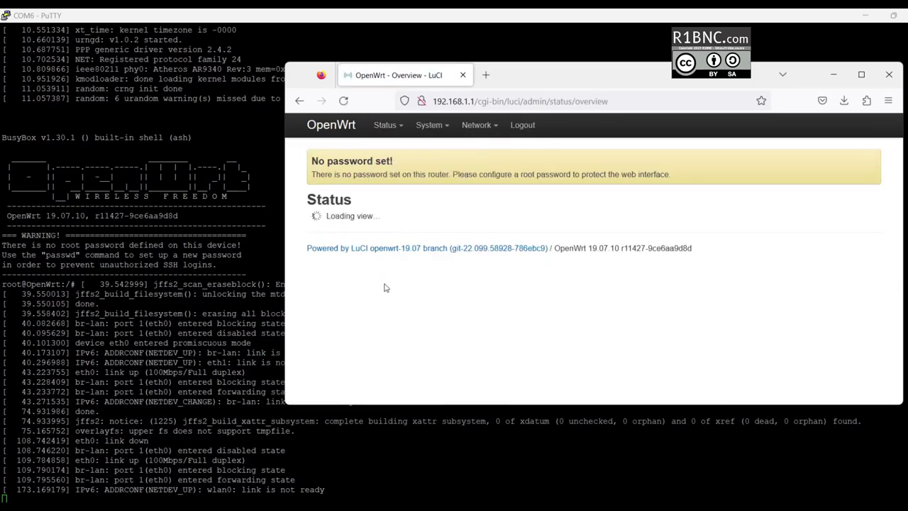